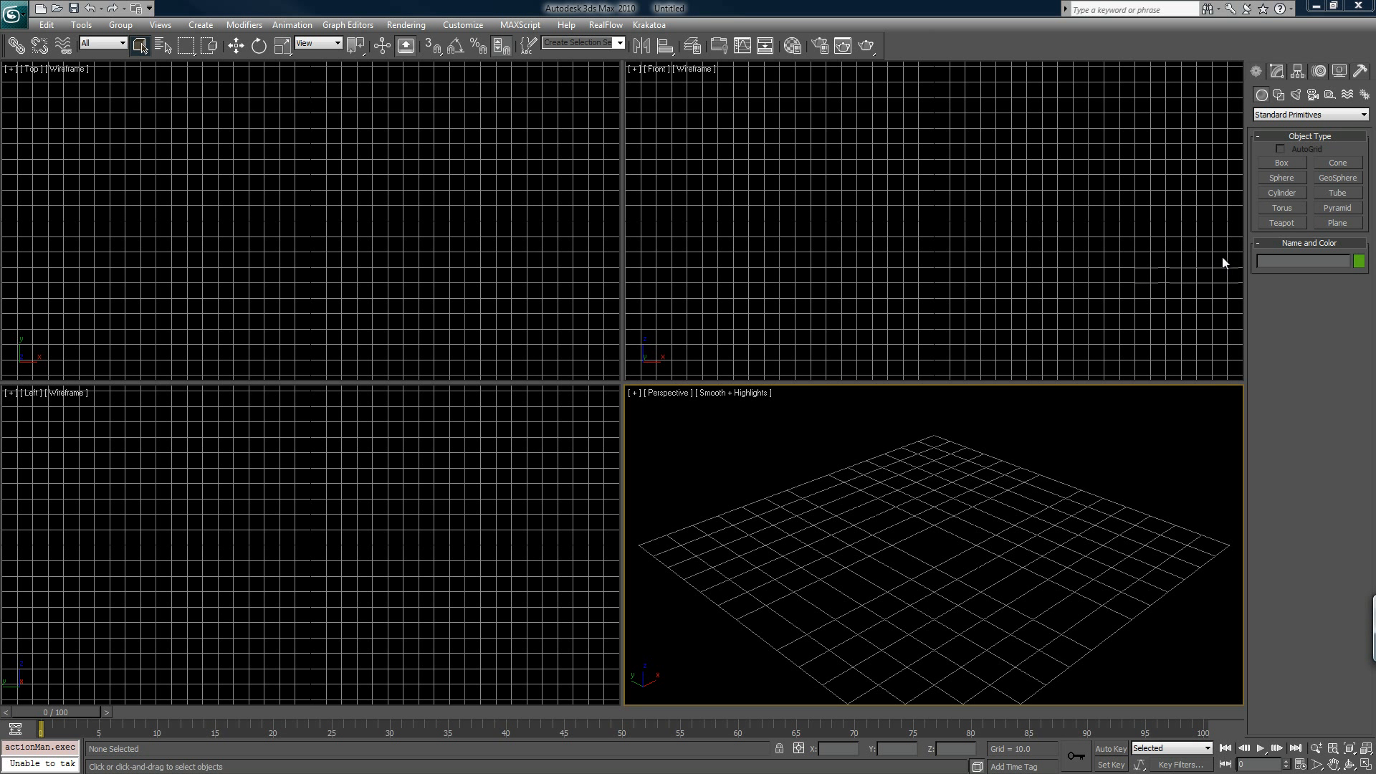
Create a flat box about 149 by 149 with a height of about -13 in the perspective view, and frame it in the maximized viewport.
{"action": "left_click", "coordinate": [1276, 163]}
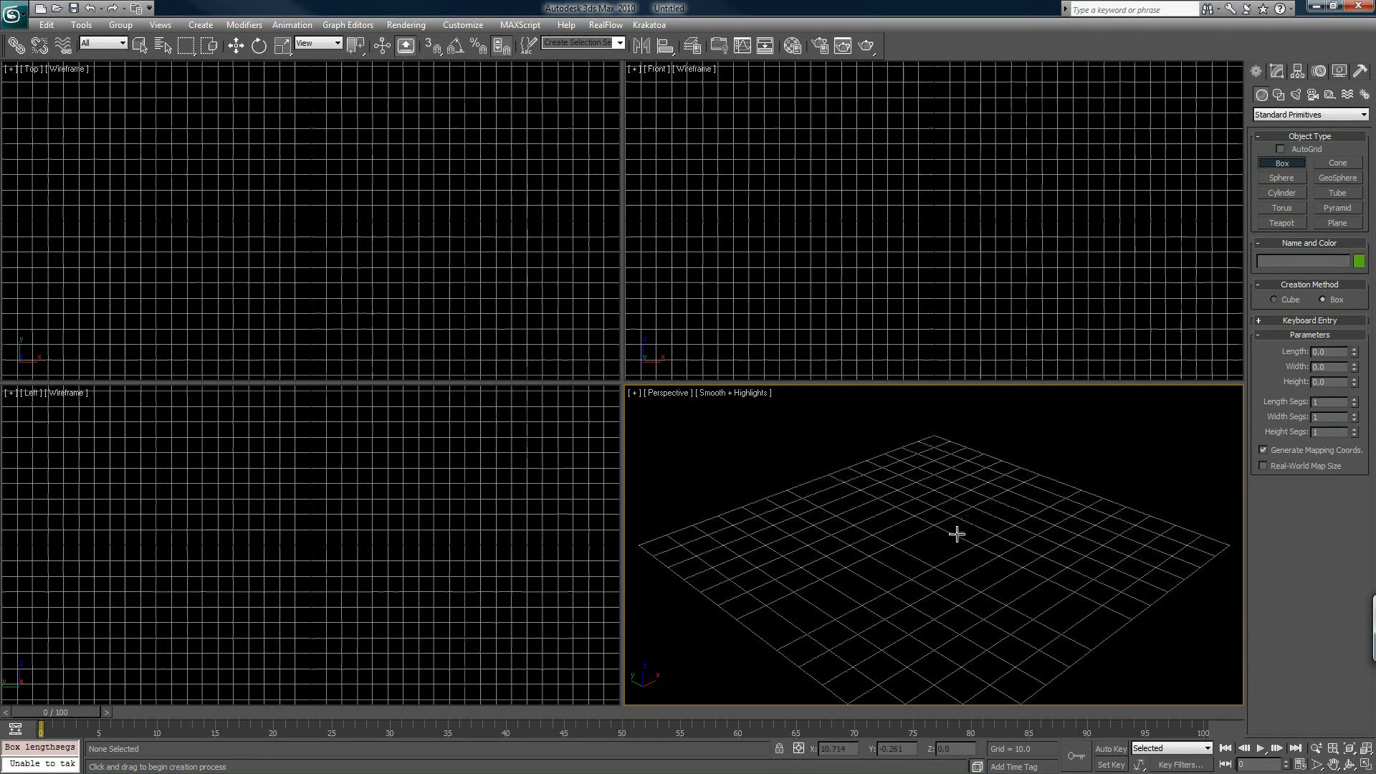
{"action": "left_click_drag", "start_coordinate": [937, 545], "coordinate": [1067, 691]}
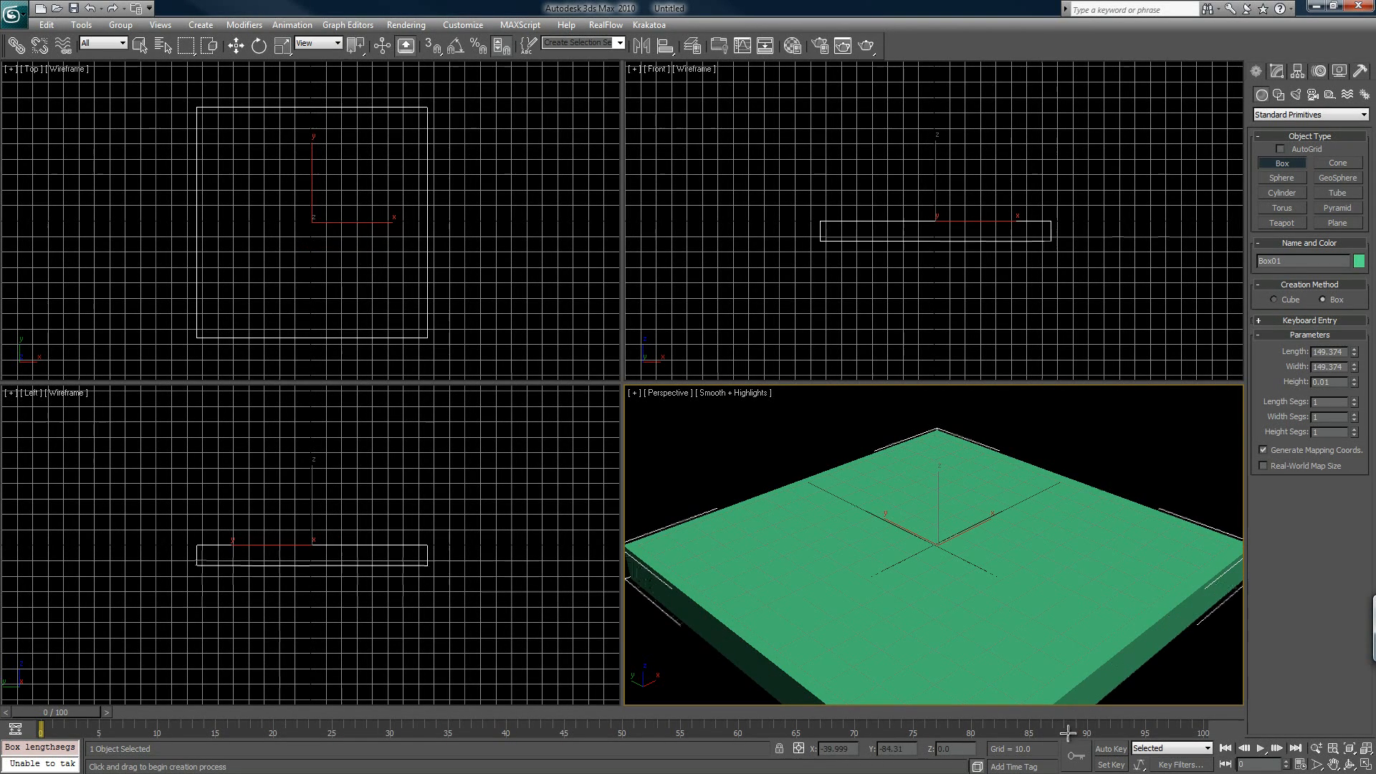
{"action": "key", "text": "alt+w"}
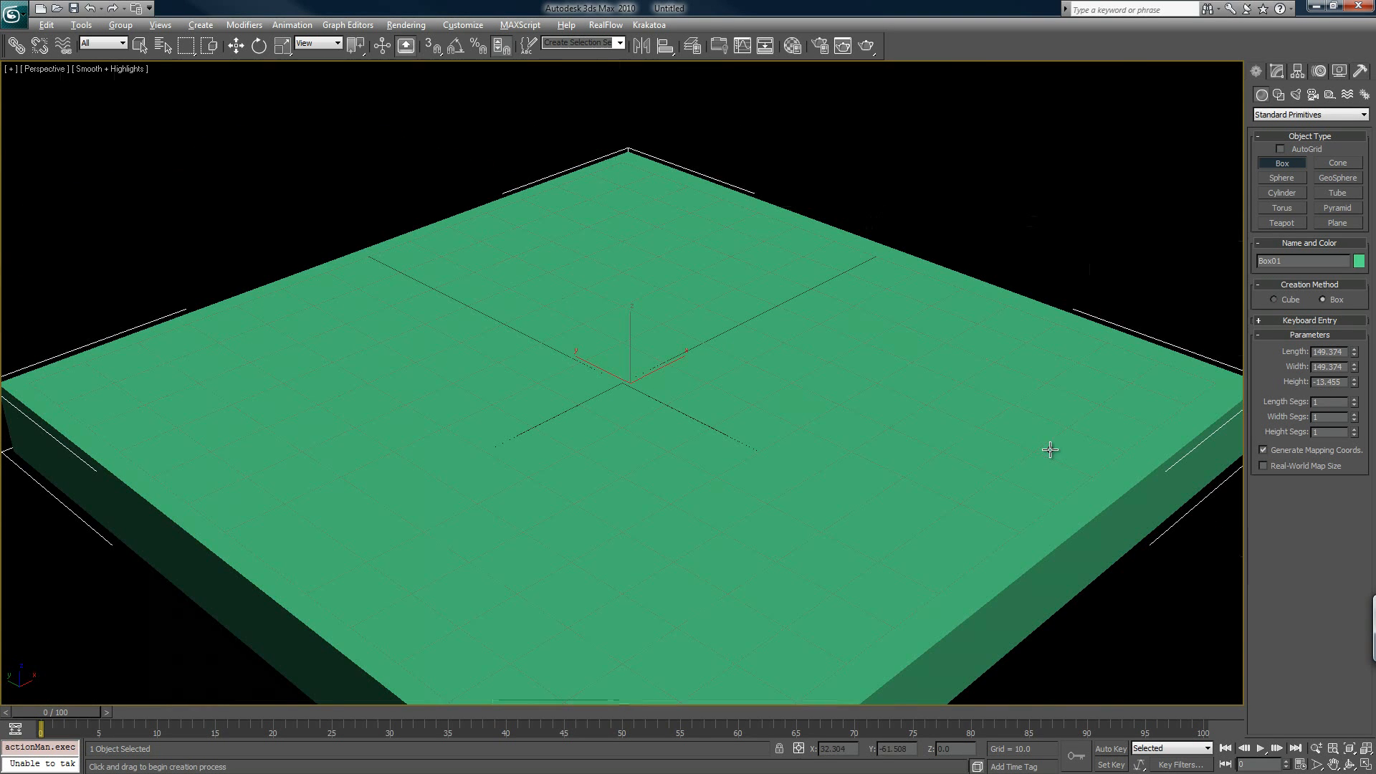
{"action": "key", "text": "z"}
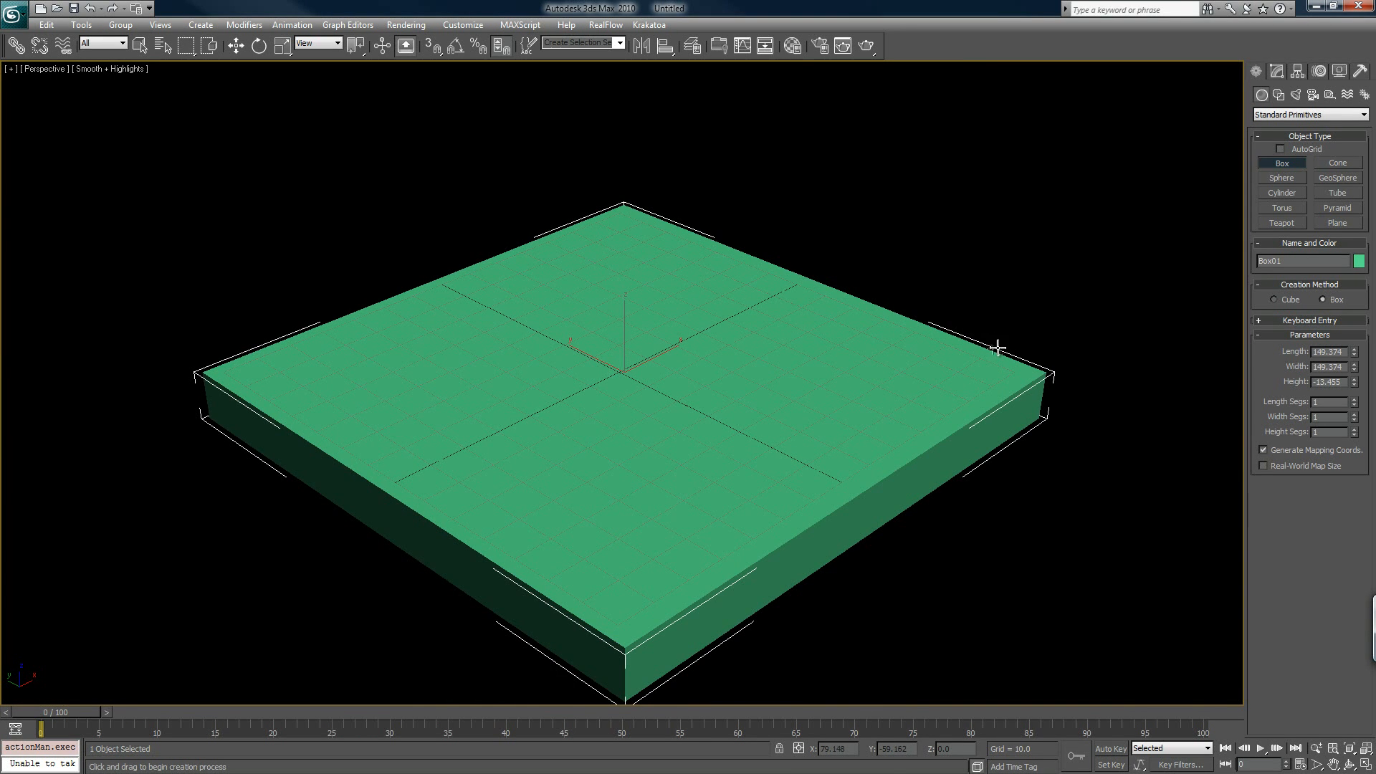
Hide the selection brackets and the home grid, and display edged faces in the perspective view.
{"action": "key", "text": "j"}
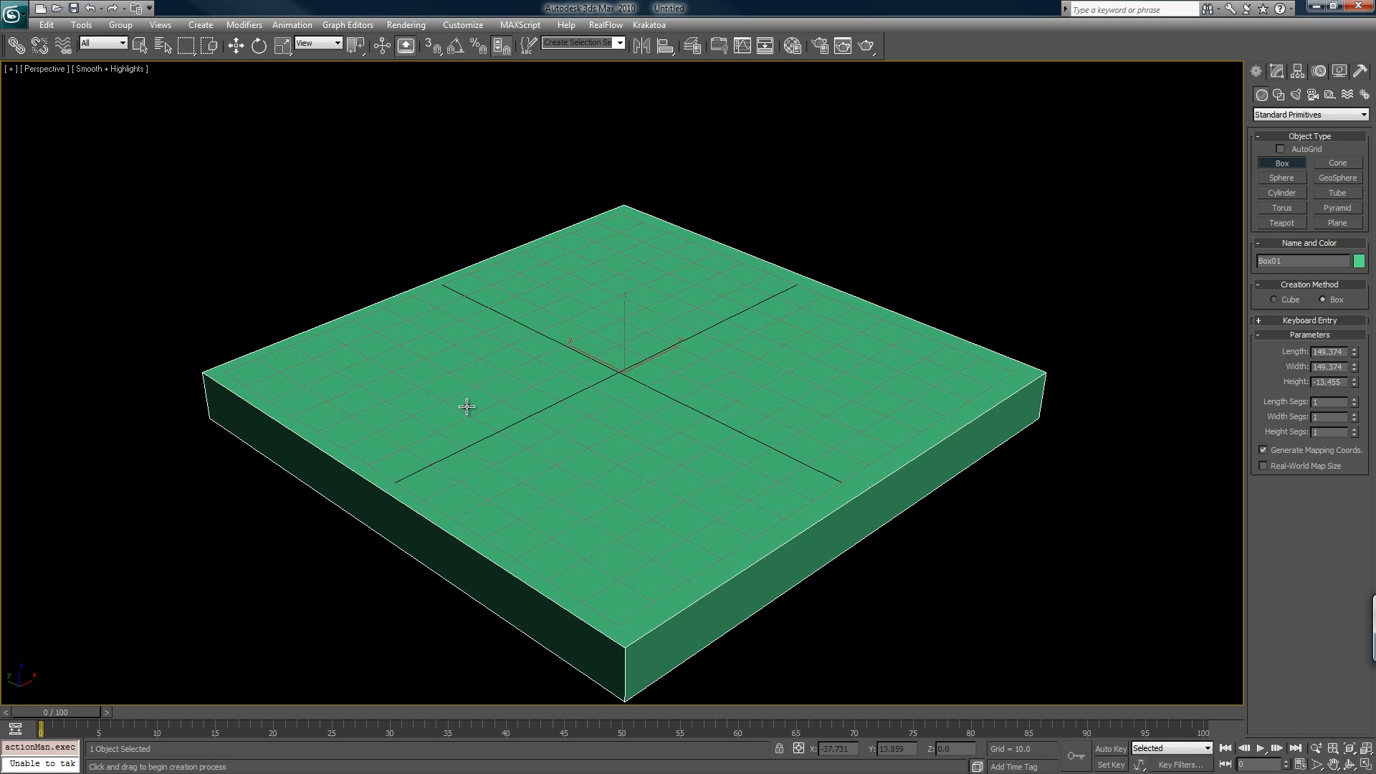
{"action": "key", "text": "F4"}
{"action": "middle_click_drag", "start_coordinate": [632, 398], "coordinate": [649, 421]}
{"action": "key", "text": "g"}
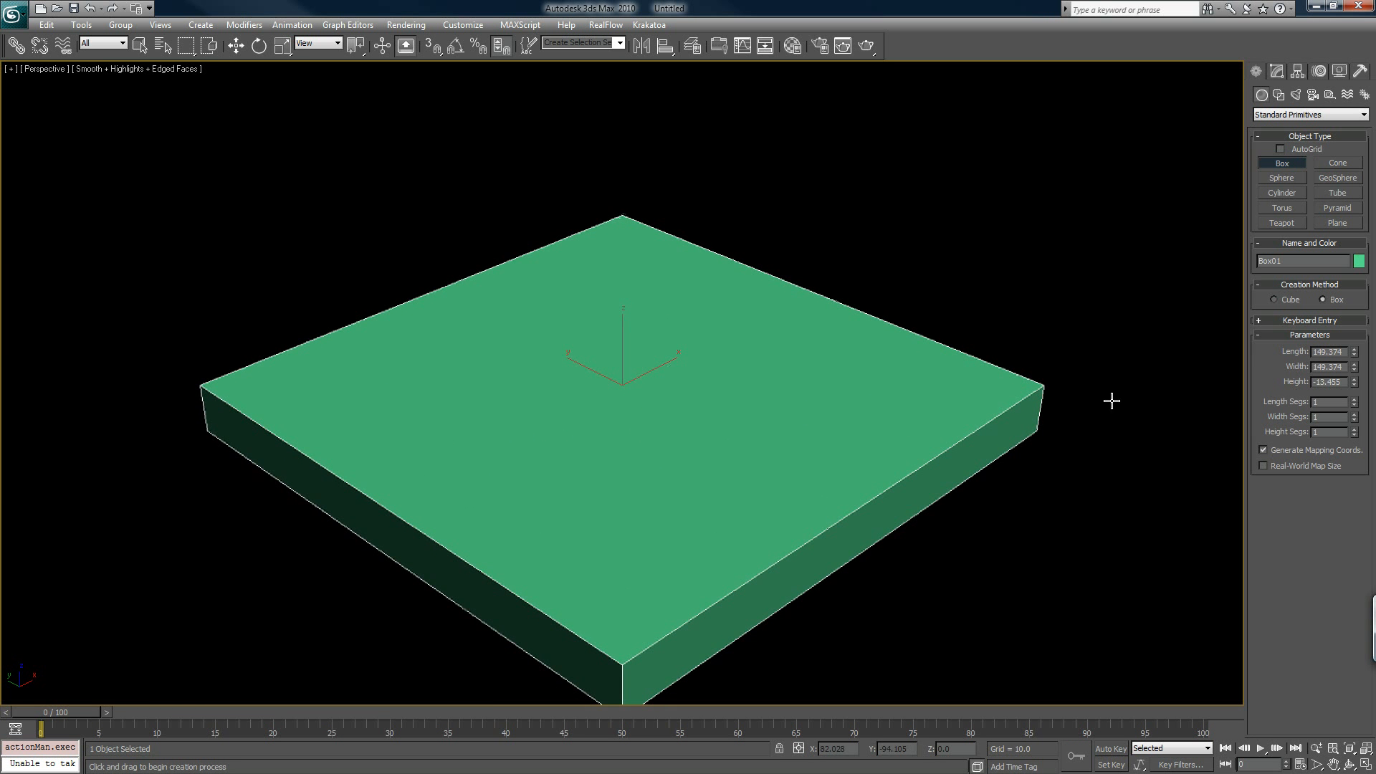
Set the box's length and width to 1000 and its height to -10.
{"action": "double_click", "coordinate": [1331, 350]}
{"action": "type", "text": "1000"}
{"action": "key", "text": "Tab"}
{"action": "type", "text": "1000"}
{"action": "key", "text": "Tab"}
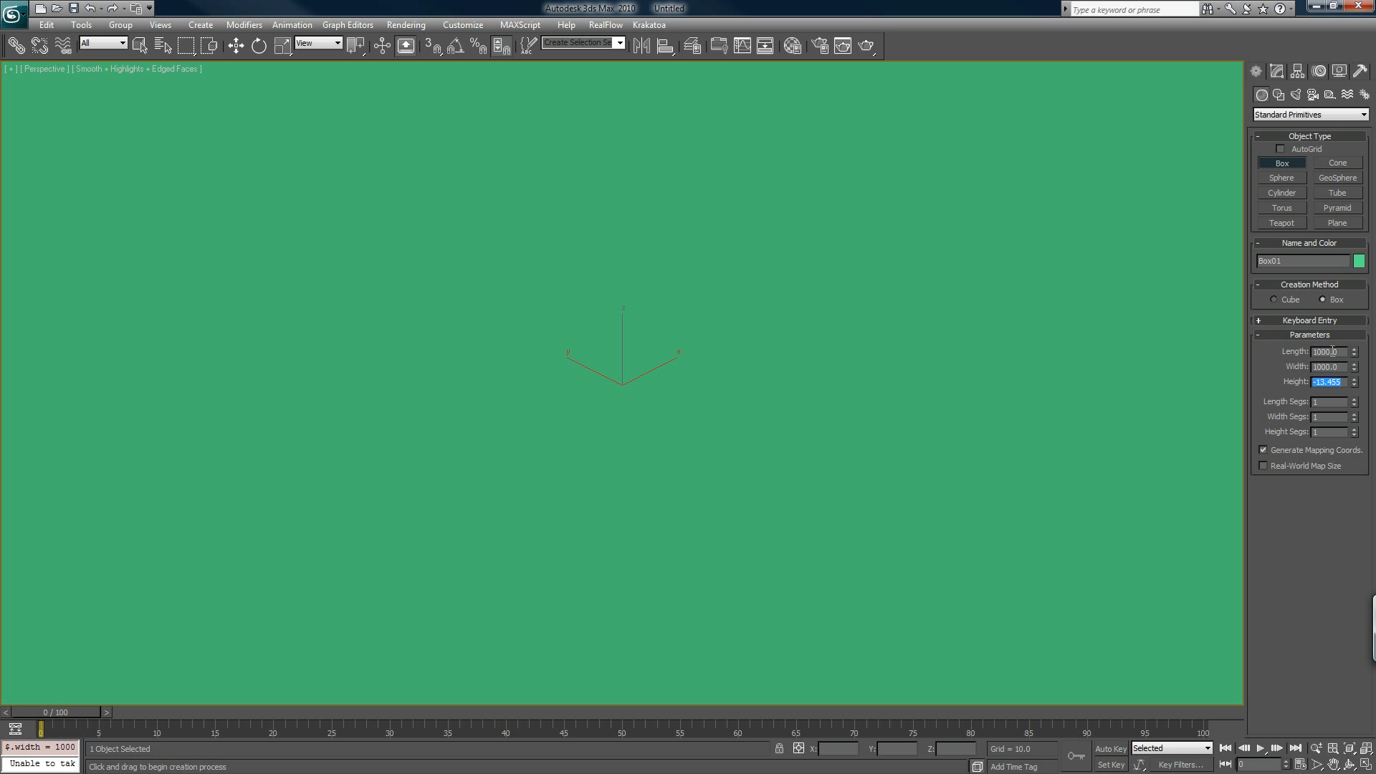
{"action": "type", "text": "-10"}
{"action": "key", "text": "Tab"}
Set the box to 50 length segments, 50 width segments and 3 height segments, and deselect it.
{"action": "type", "text": "50"}
{"action": "key", "text": "Tab"}
{"action": "type", "text": "5"}
{"action": "key", "text": "Tab"}
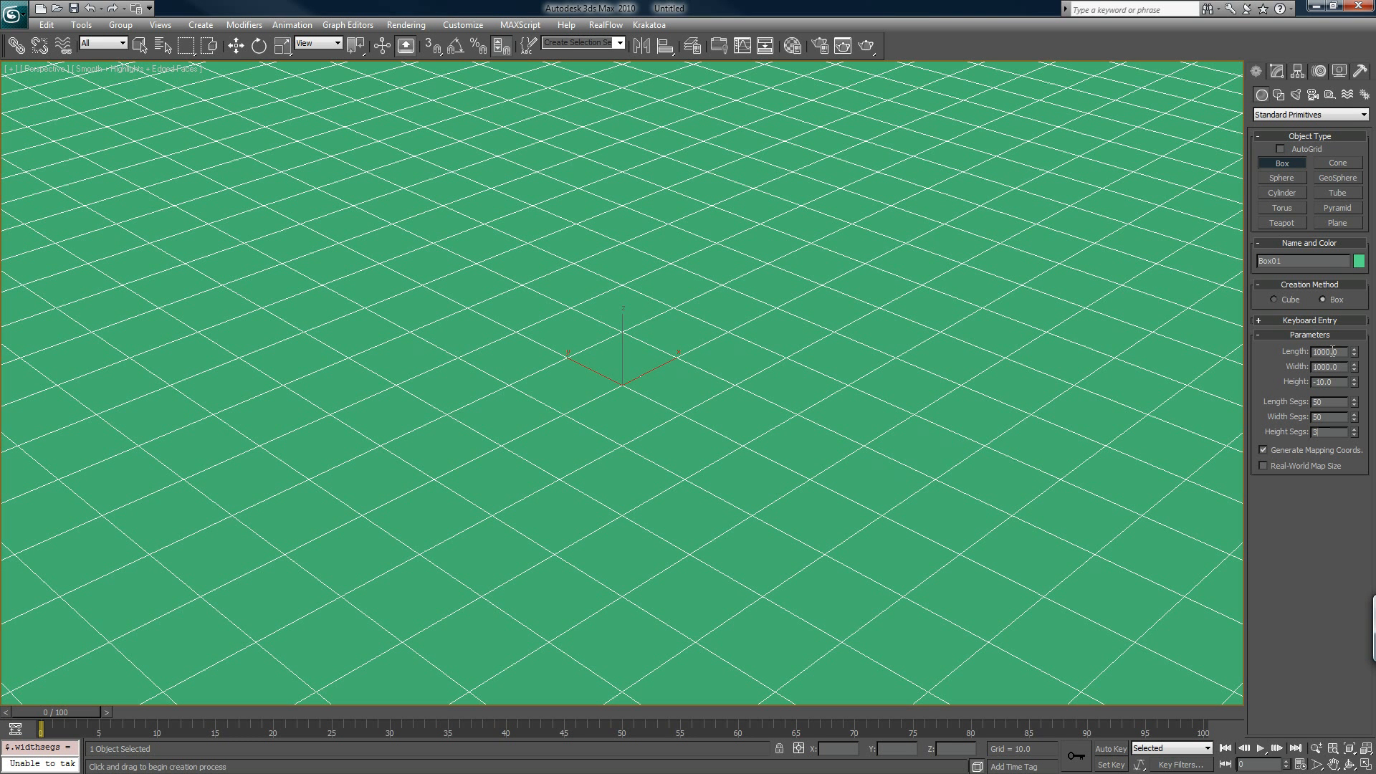
{"action": "type", "text": "3"}
{"action": "key", "text": "Return"}
{"action": "scroll", "coordinate": [464, 466], "scroll_direction": "down", "scroll_amount": 6}
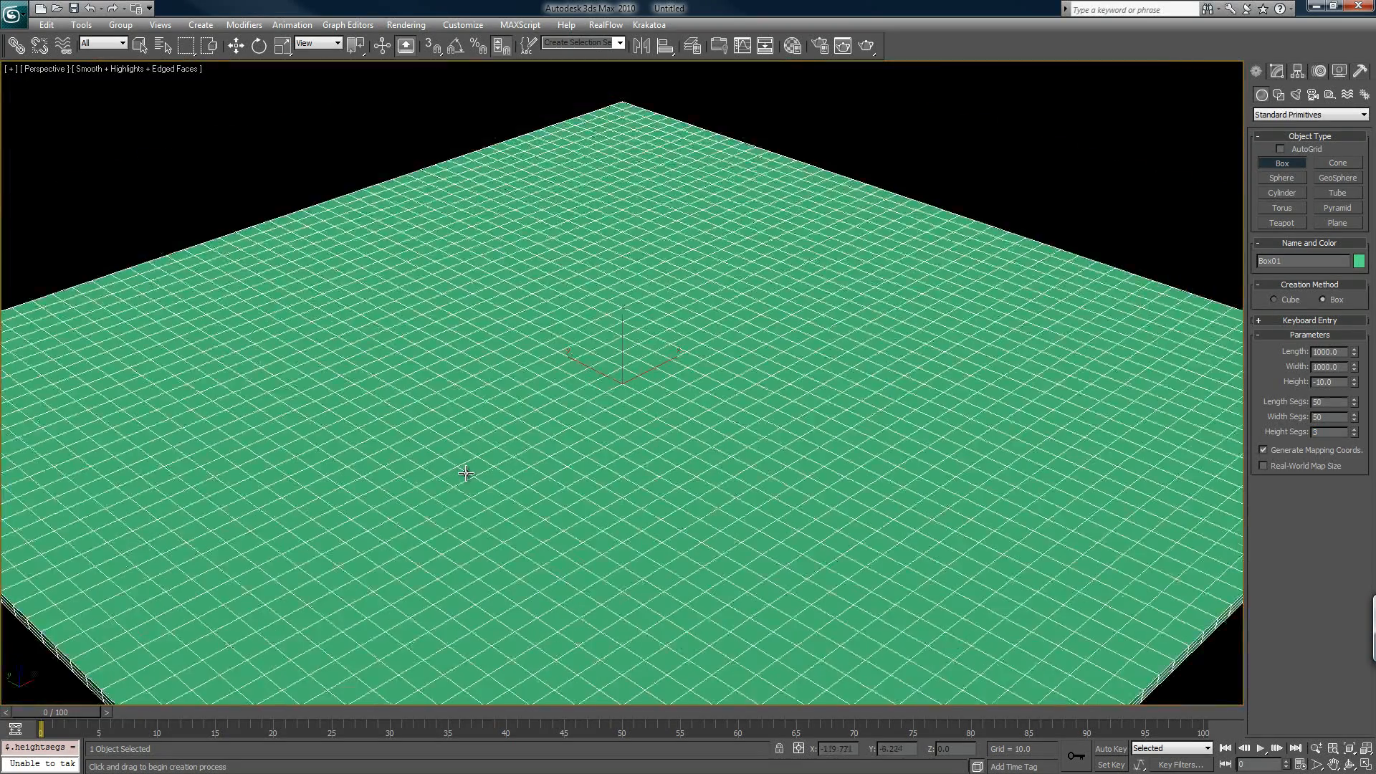
{"action": "scroll", "coordinate": [466, 469], "scroll_direction": "up", "scroll_amount": 3}
{"action": "right_click", "coordinate": [873, 150]}
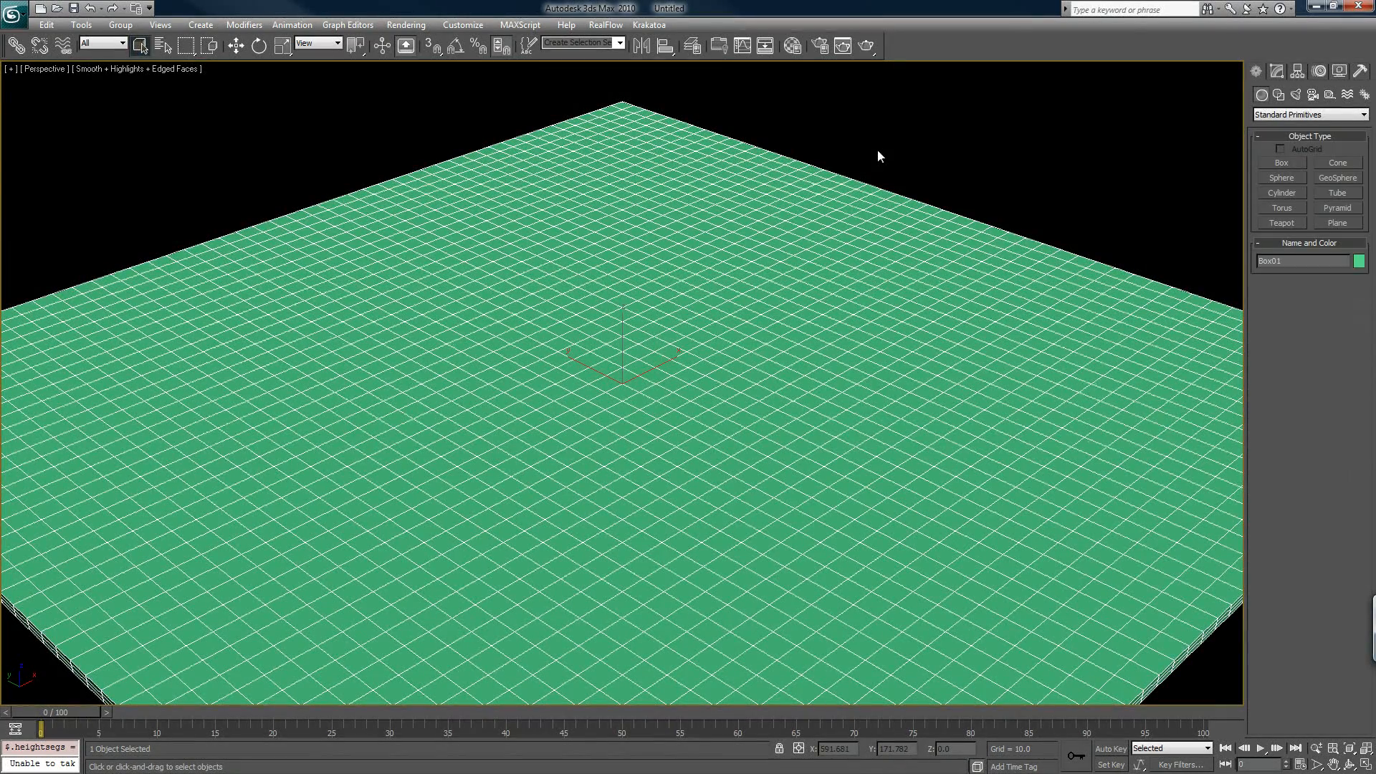
{"action": "left_click", "coordinate": [880, 155]}
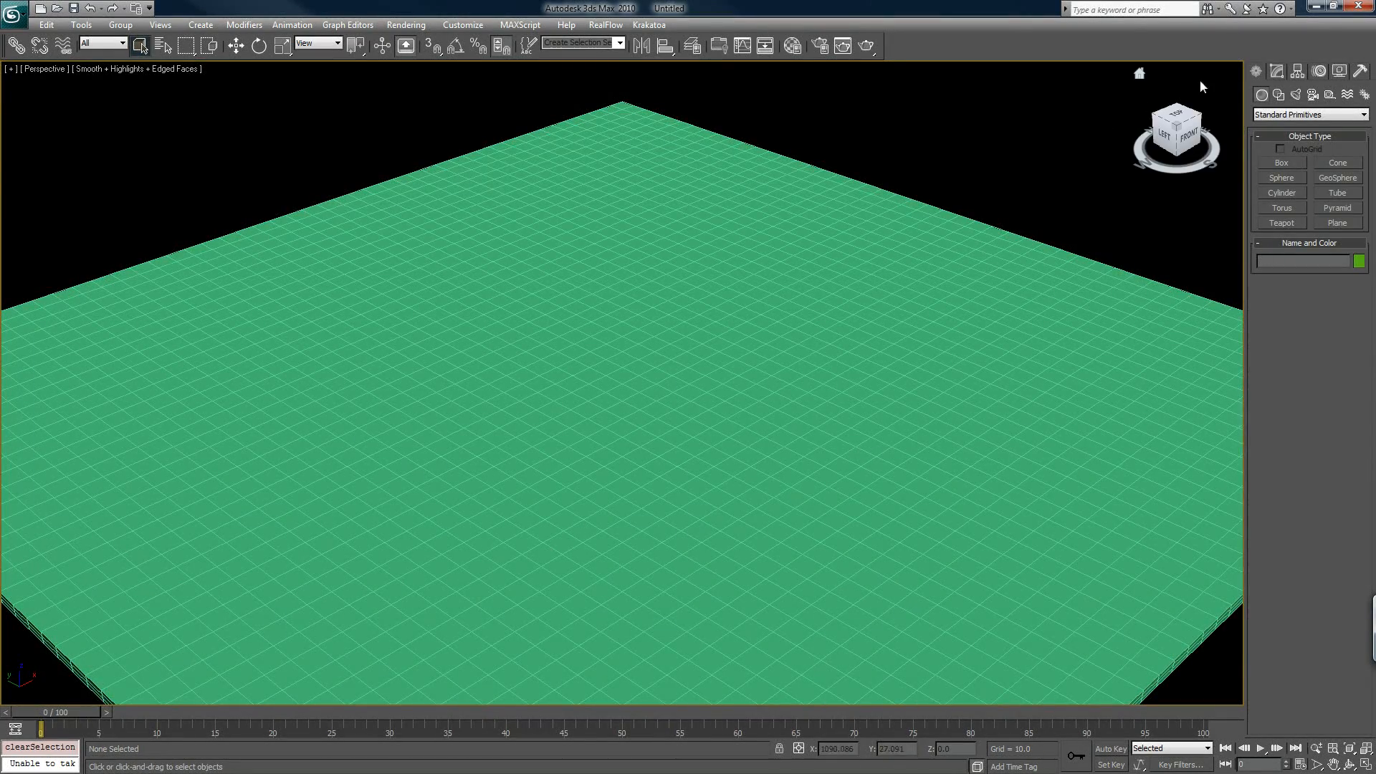
Create a slim upright cylinder about 8 in radius and 90 high near the middle of the ground box.
{"action": "left_click", "coordinate": [1281, 192]}
{"action": "mouse_move", "coordinate": [637, 393]}
{"action": "left_mouse_down"}
{"action": "mouse_move", "coordinate": [648, 399]}
{"action": "mouse_move", "coordinate": [637, 385]}
{"action": "left_mouse_up"}
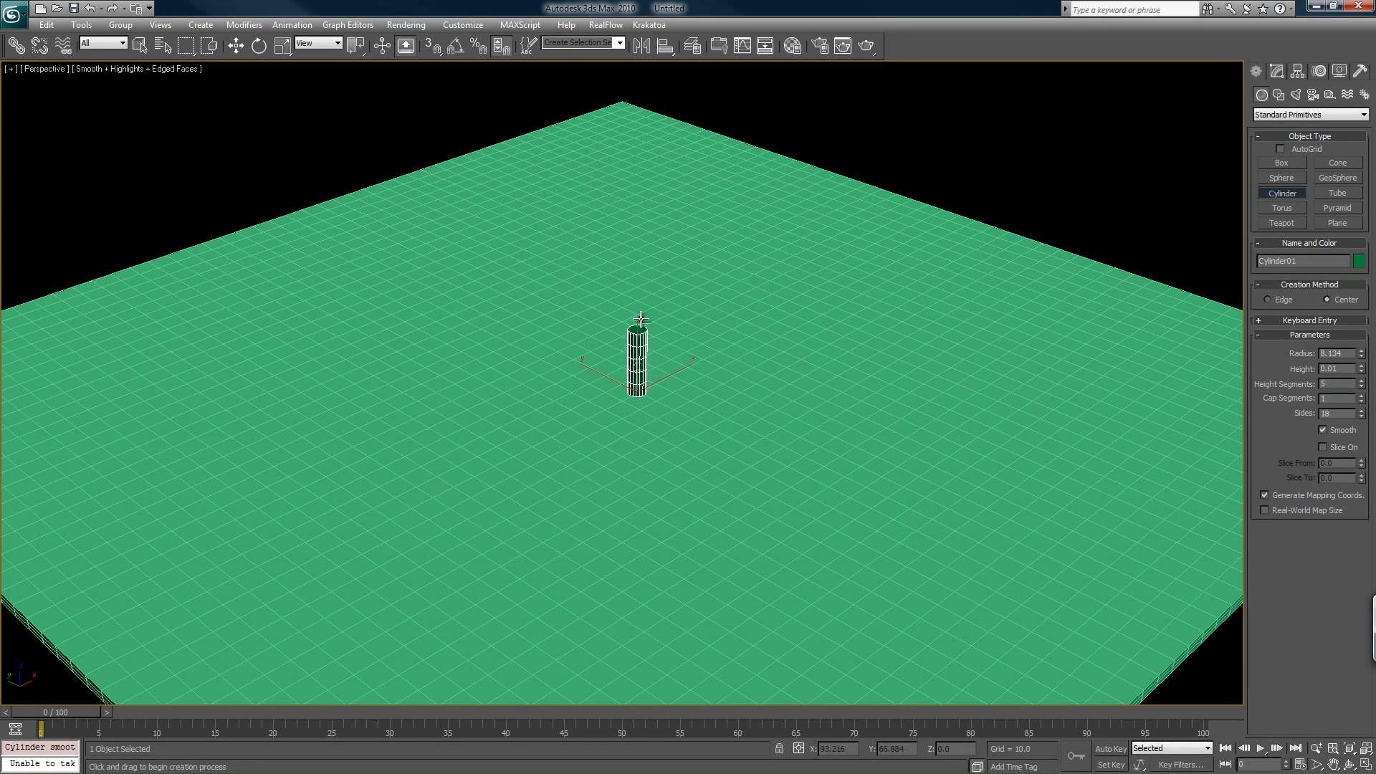
{"action": "left_click", "coordinate": [641, 283]}
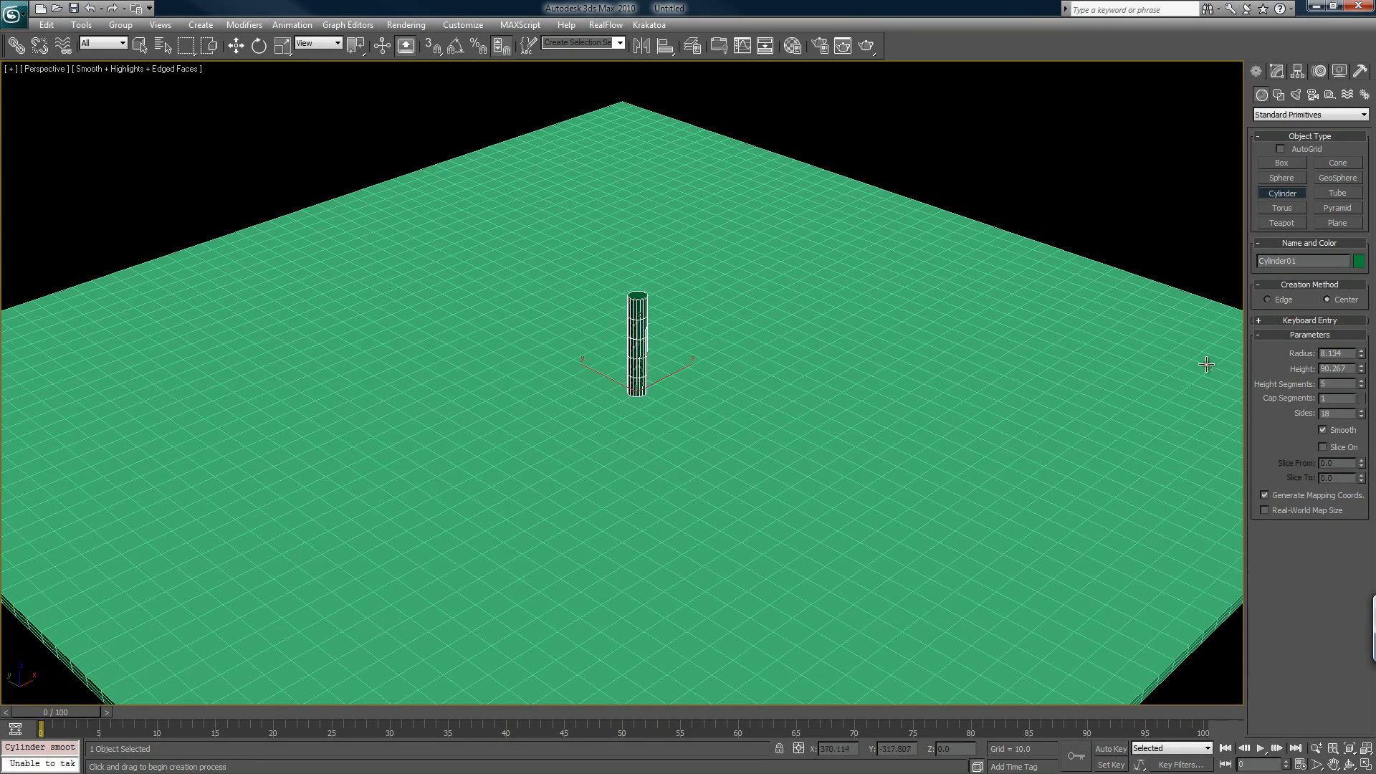
Set the cylinder's radius to 10, height to 100, sides to 8 and height segments to 1.
{"action": "double_click", "coordinate": [1331, 352]}
{"action": "key", "text": "Tab"}
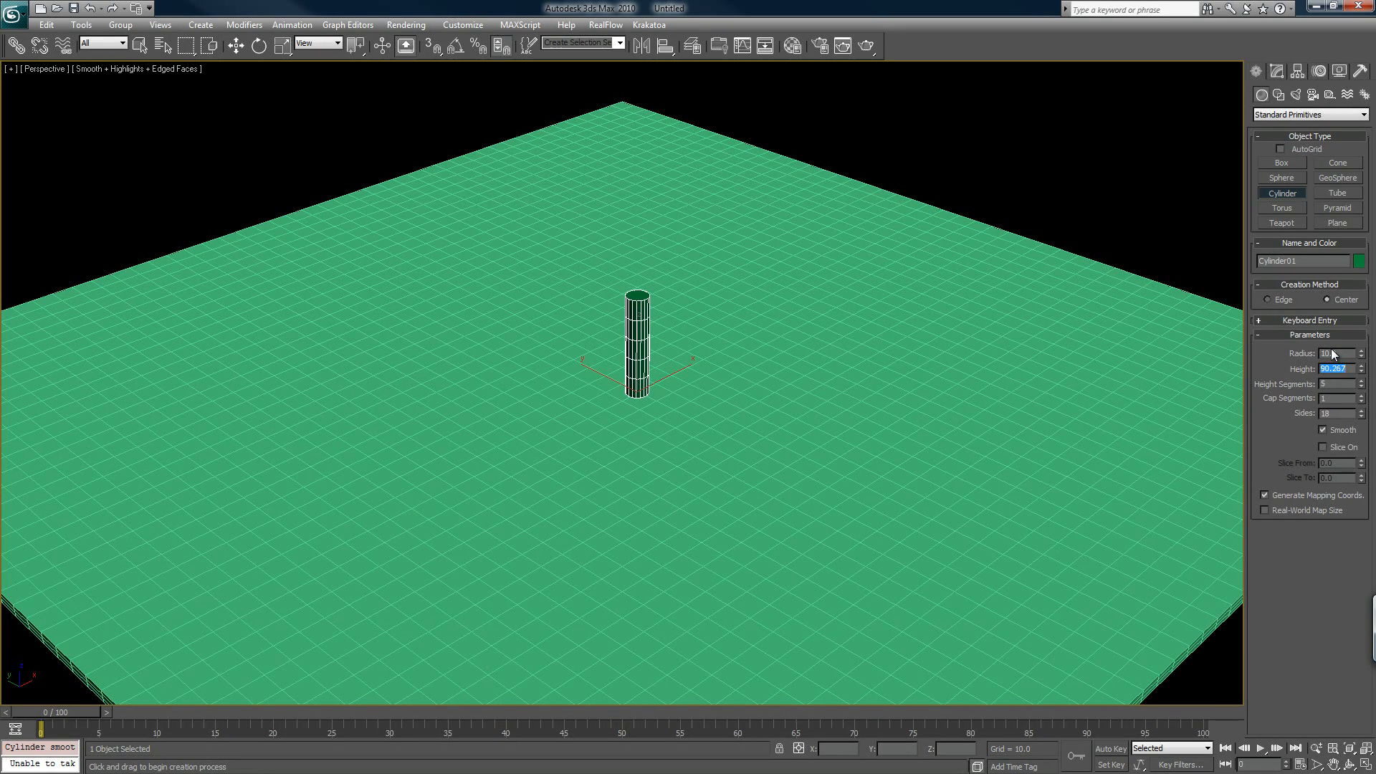
{"action": "type", "text": "100"}
{"action": "key", "text": "Tab"}
{"action": "key", "text": "Tab"}
{"action": "key", "text": "Tab"}
{"action": "type", "text": "8"}
{"action": "key", "text": "Return"}
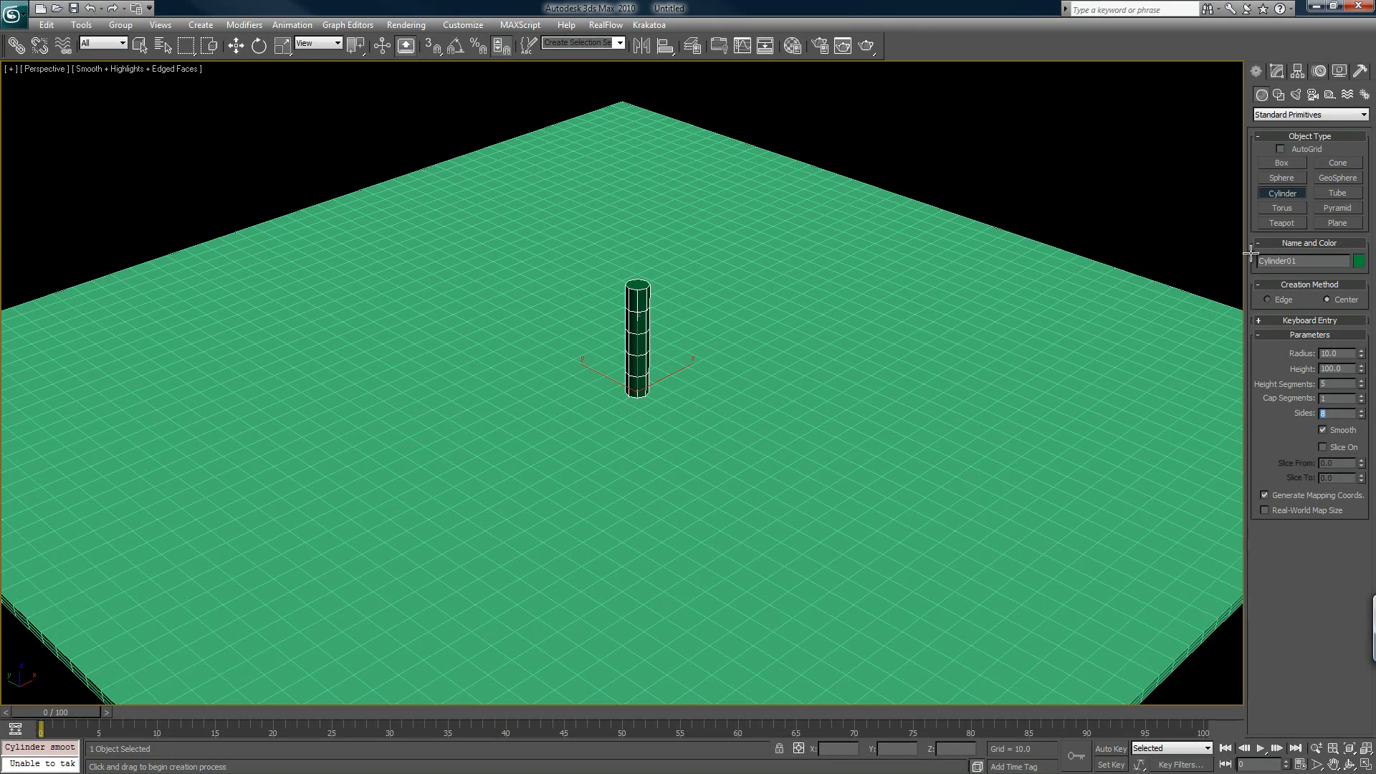
{"action": "middle_click_drag", "start_coordinate": [806, 270], "coordinate": [807, 275]}
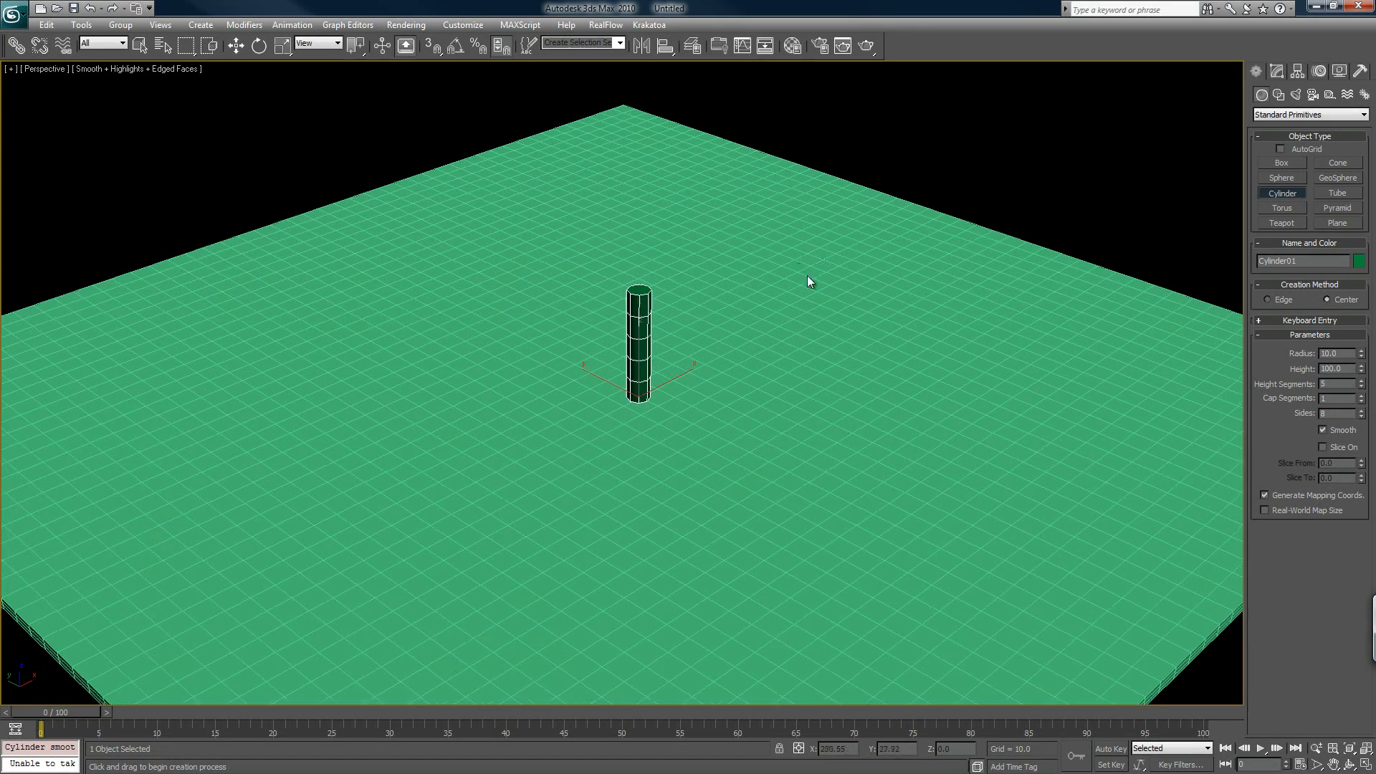
{"action": "right_click", "coordinate": [1362, 386]}
{"action": "scroll", "coordinate": [645, 390], "scroll_direction": "up", "scroll_amount": 3}
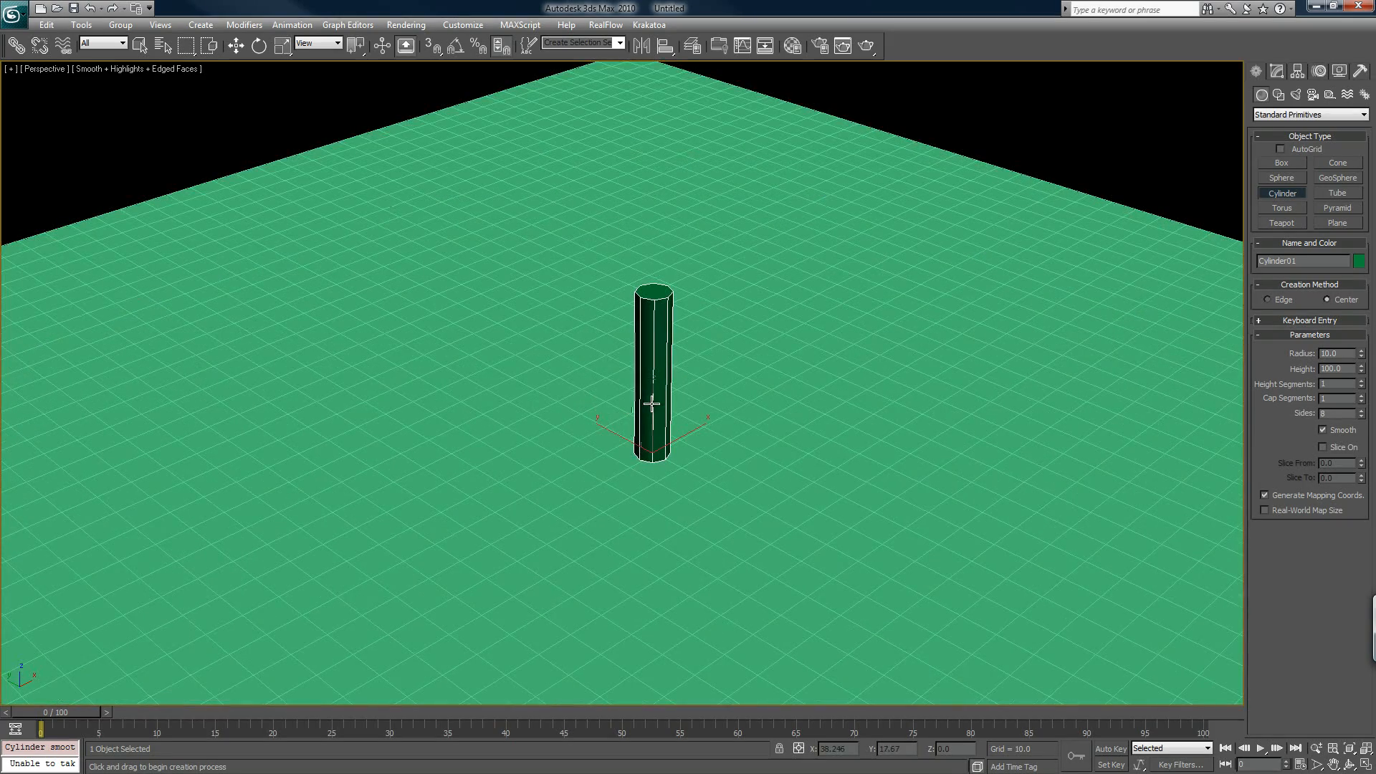
Move the cylinder to the origin by setting its X and Y position to 0.
{"action": "left_click", "coordinate": [236, 46]}
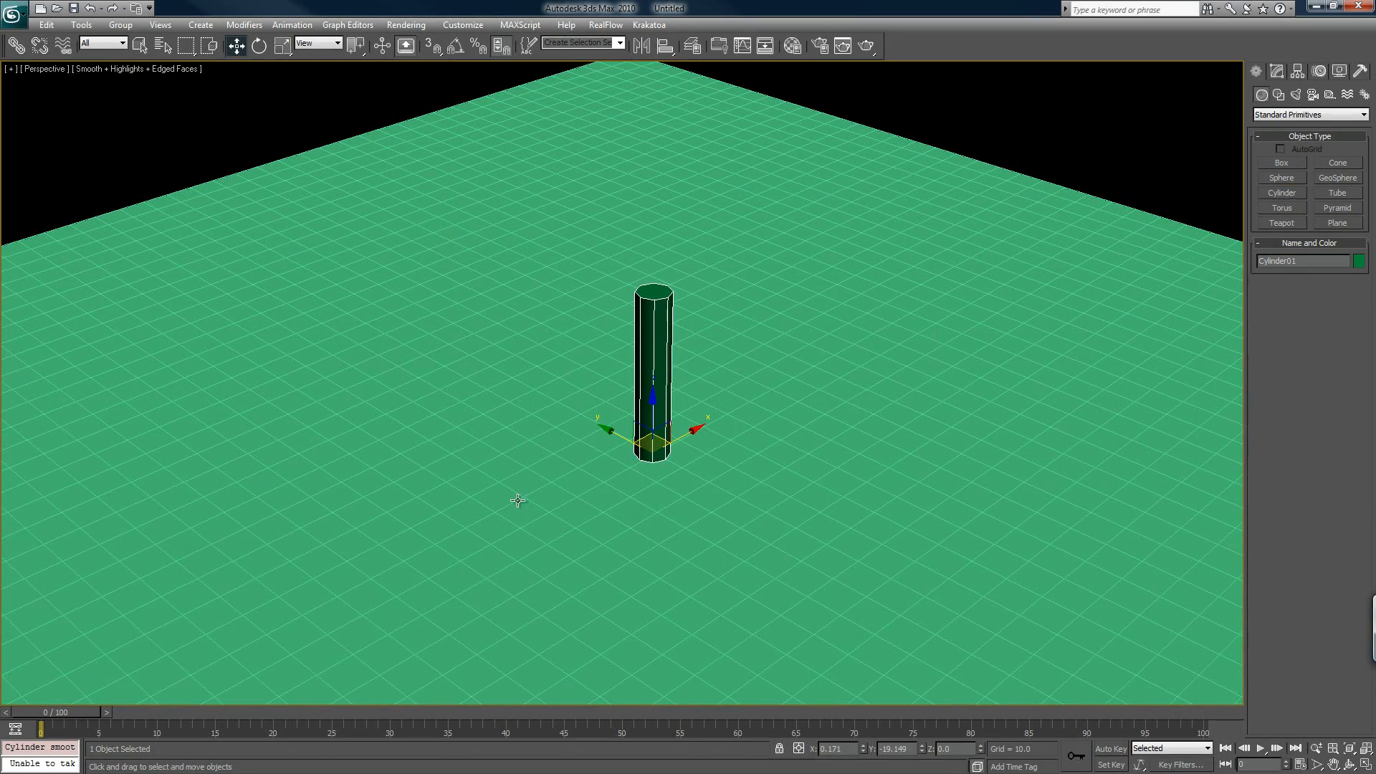
{"action": "right_click", "coordinate": [863, 750]}
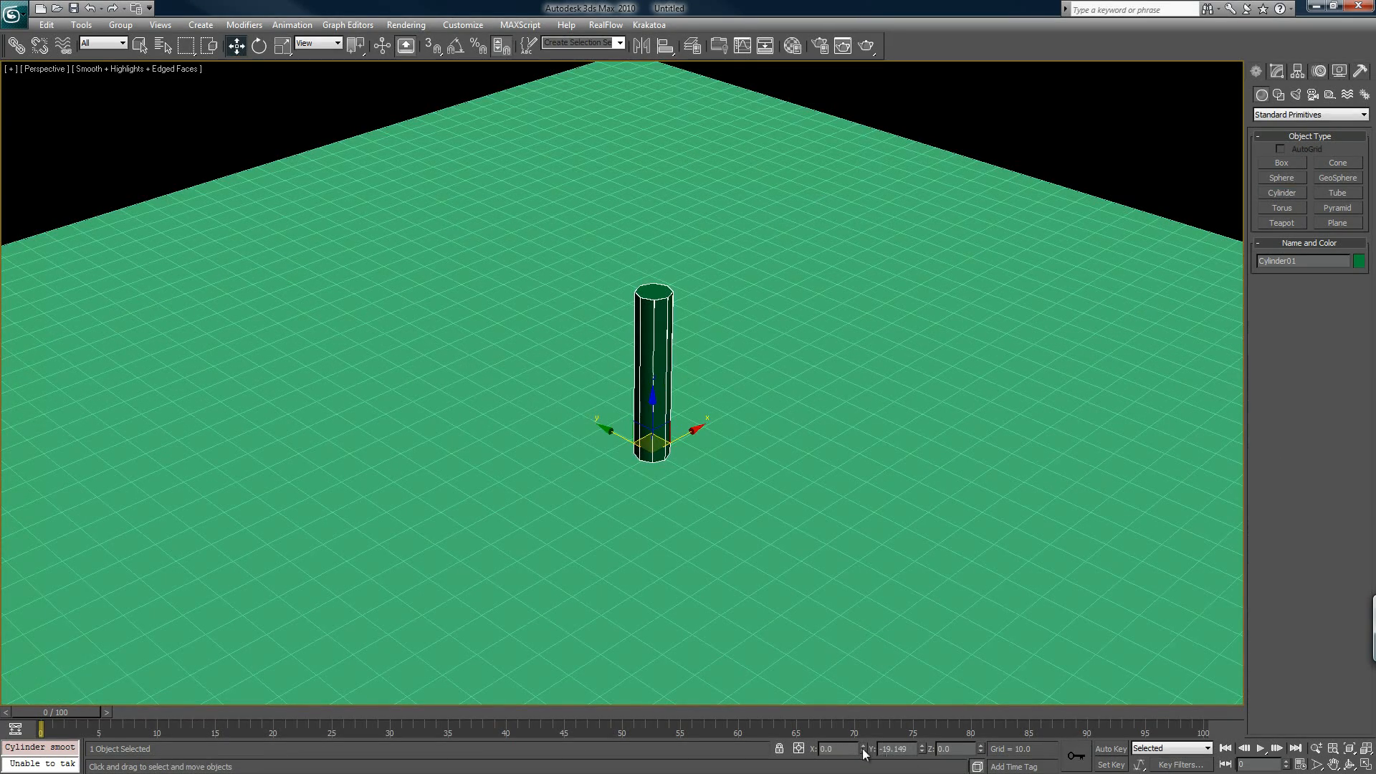
{"action": "right_click", "coordinate": [922, 751]}
{"action": "scroll", "coordinate": [751, 444], "scroll_direction": "up", "scroll_amount": 3}
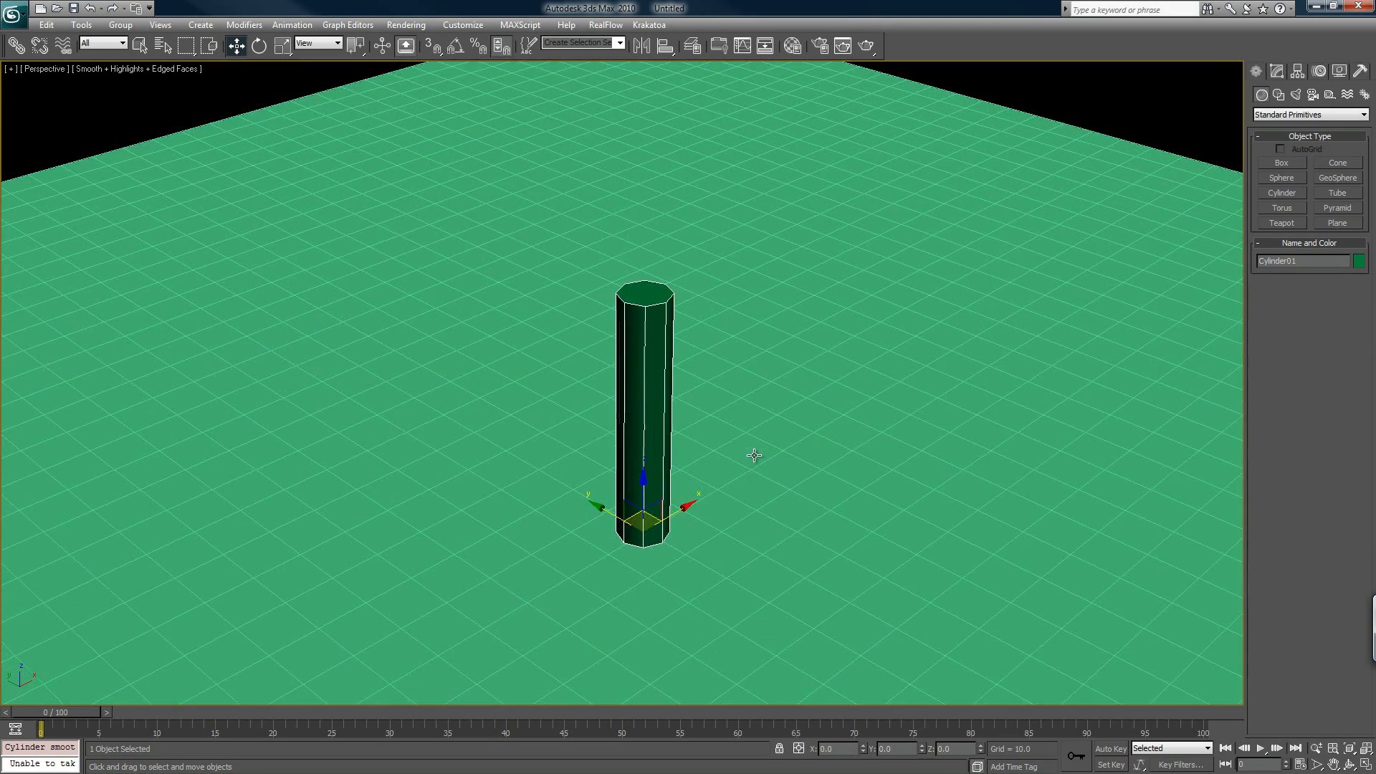
{"action": "scroll", "coordinate": [754, 455], "scroll_direction": "up", "scroll_amount": 2}
Convert the cylinder to an Editable Poly.
{"action": "mouse_move", "coordinate": [1190, 133]}
{"action": "left_click", "coordinate": [1276, 72]}
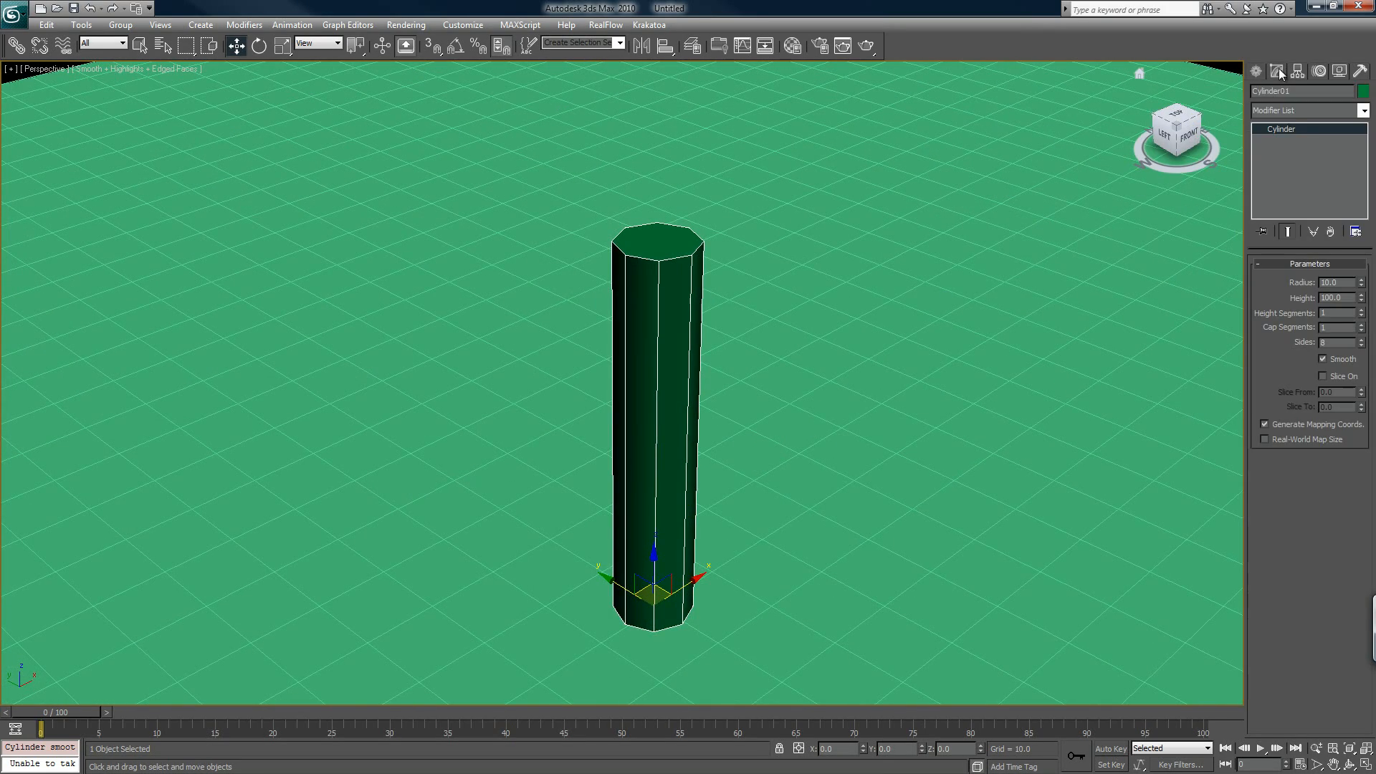
{"action": "right_click", "coordinate": [1303, 127]}
{"action": "left_click", "coordinate": [1264, 235]}
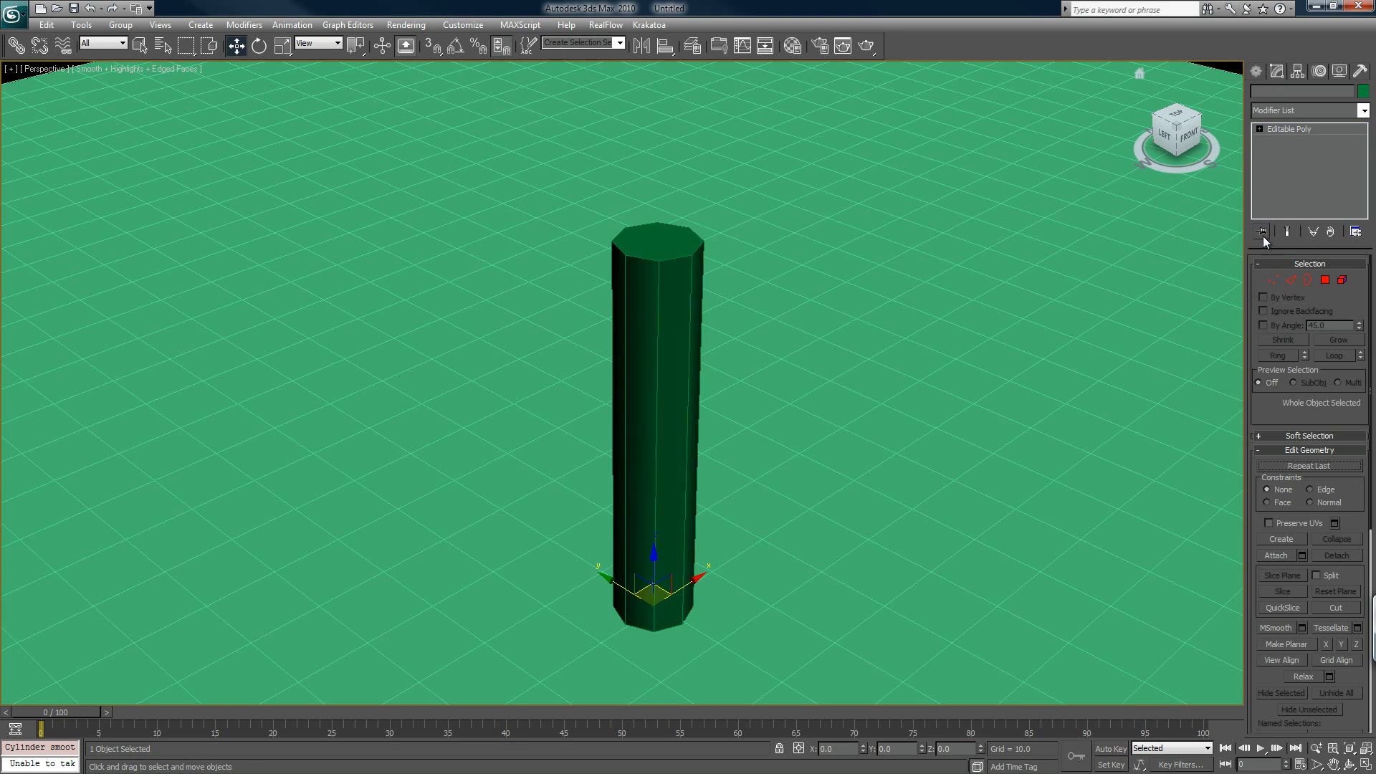
Select the eight side polygons of the cylinder at polygon level.
{"action": "left_click", "coordinate": [1325, 279]}
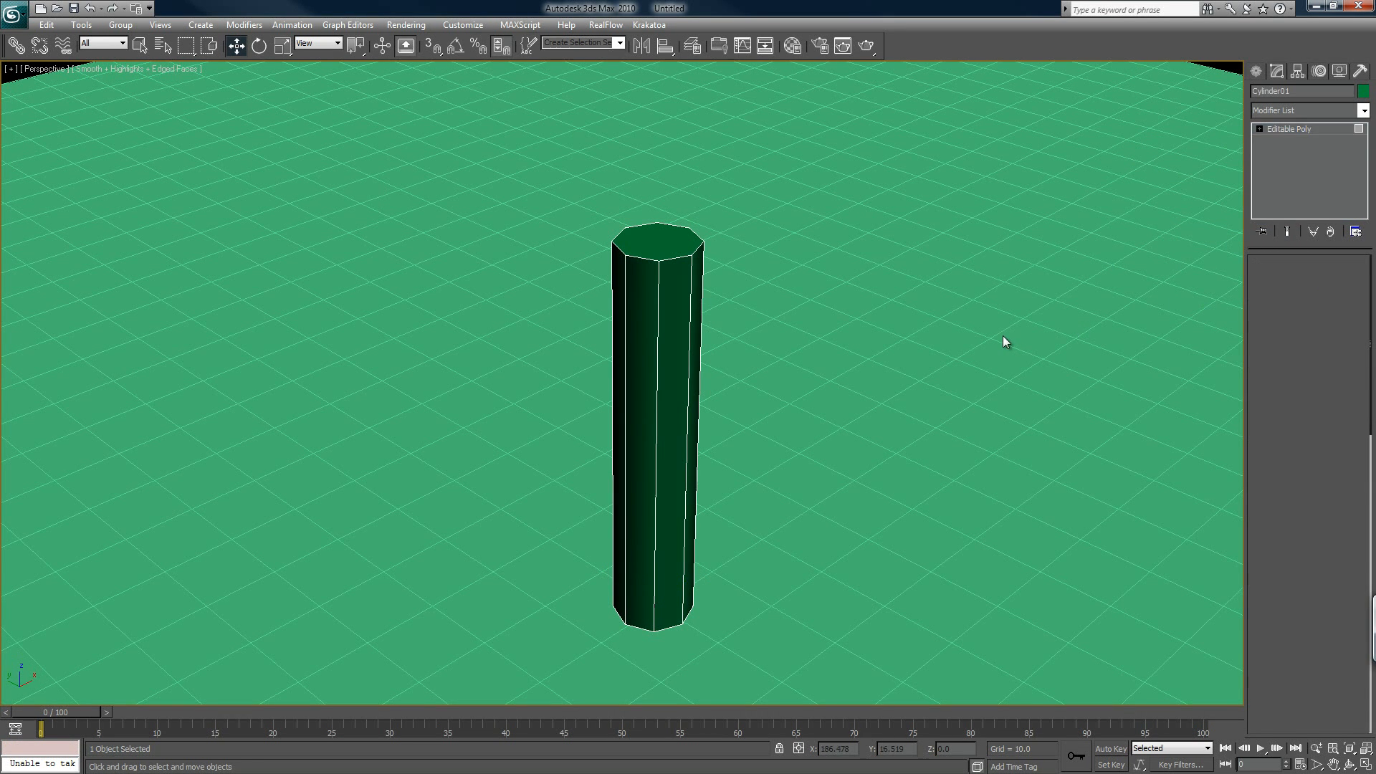
{"action": "key", "text": "q"}
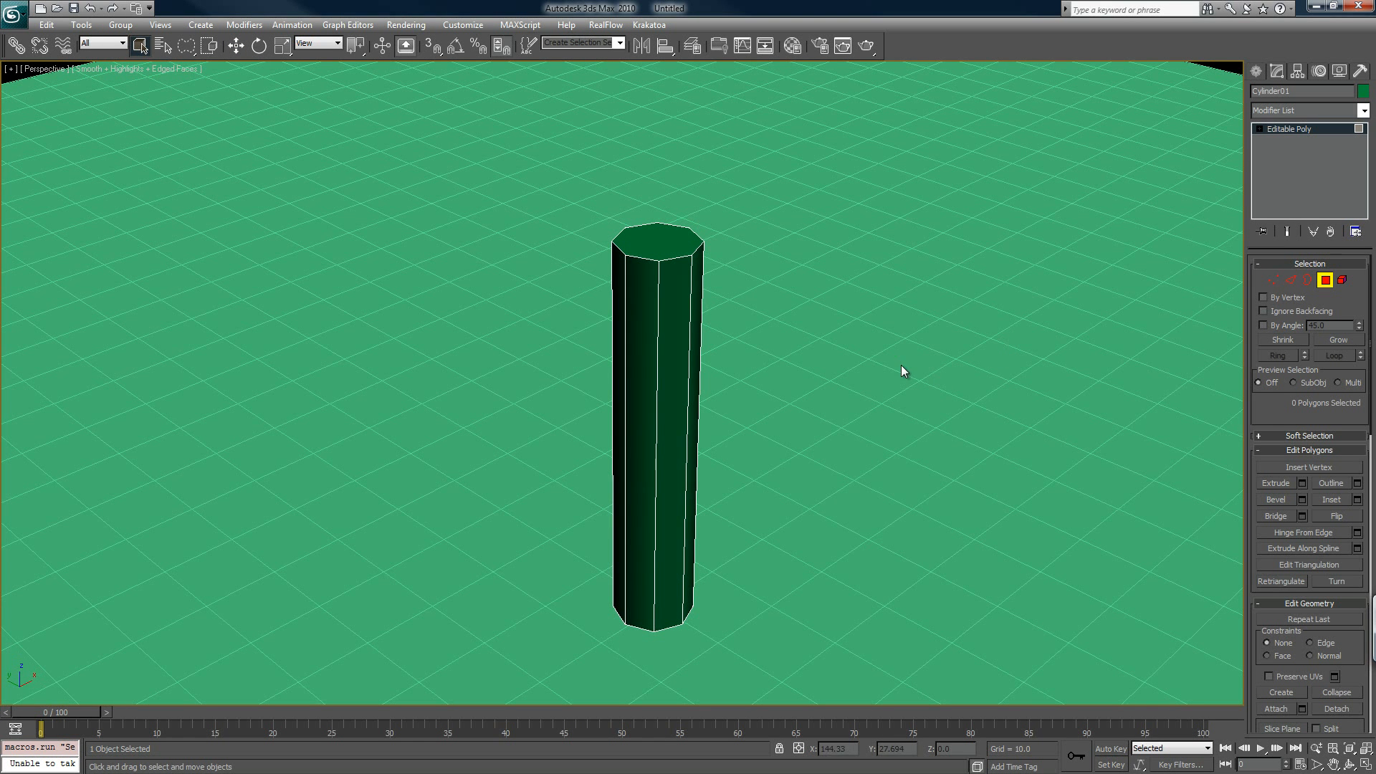
{"action": "left_click_drag", "start_coordinate": [582, 399], "coordinate": [566, 404]}
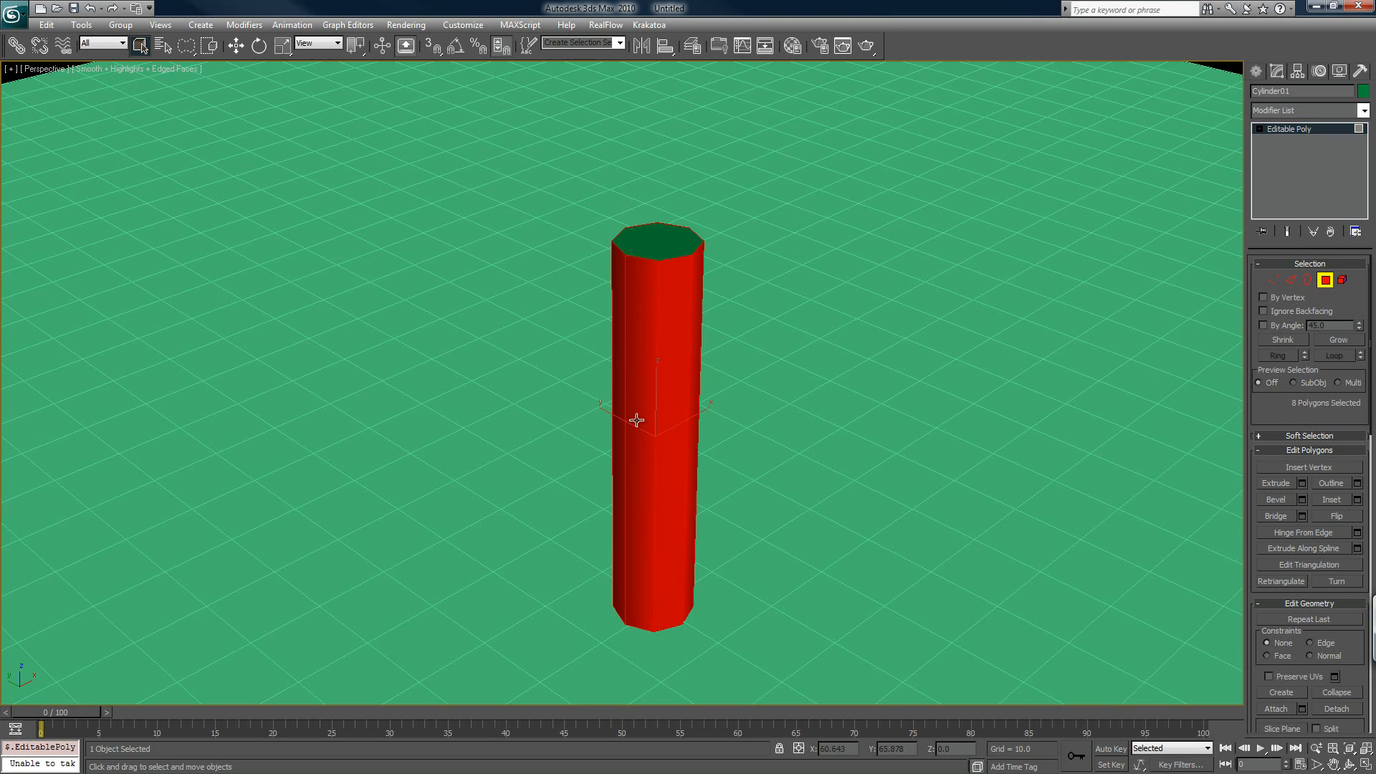
Bevel the side polygons By Polygon, first at height 0 and again at height -0.84 with outline amount -1.419, and leave polygon level.
{"action": "left_click", "coordinate": [1301, 499]}
{"action": "left_click", "coordinate": [812, 374]}
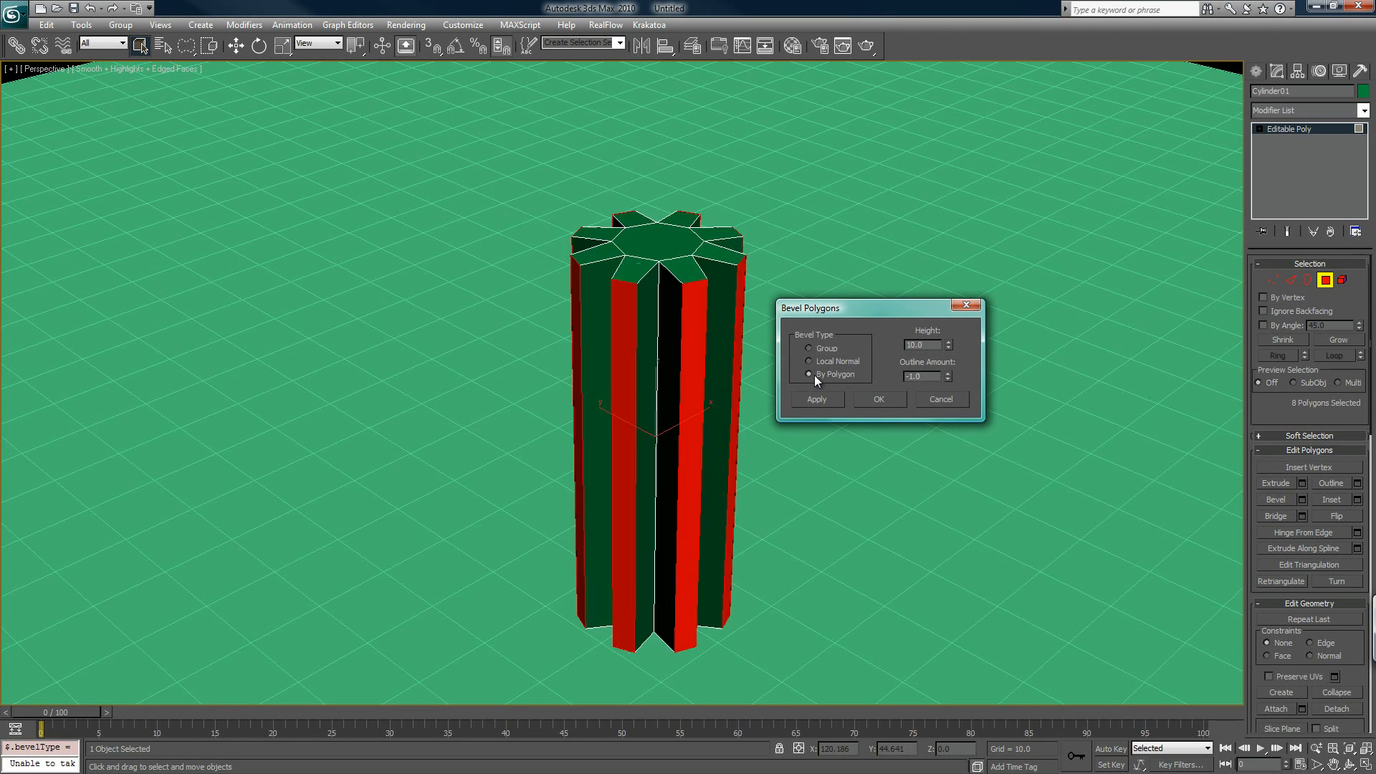
{"action": "right_click", "coordinate": [947, 345]}
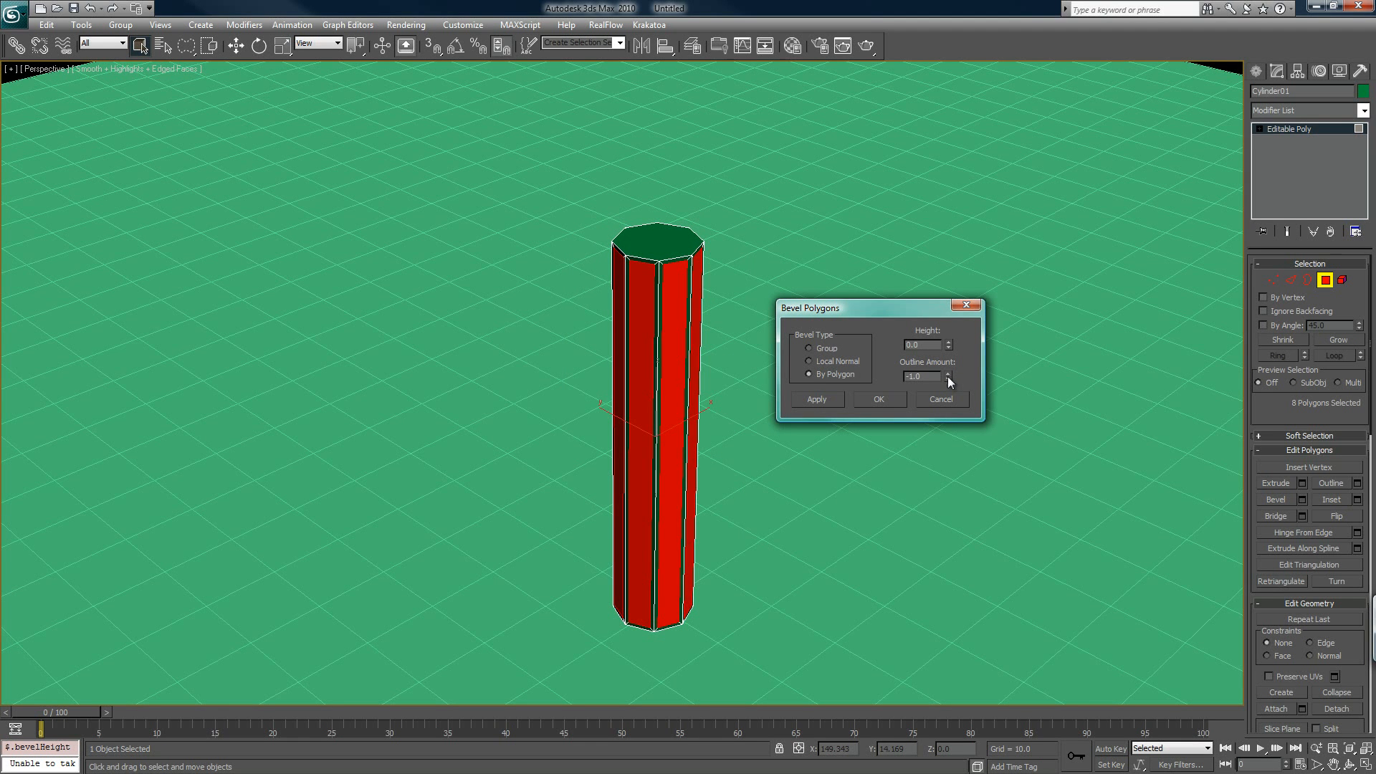
{"action": "left_click_drag", "start_coordinate": [947, 376], "coordinate": [953, 343]}
{"action": "left_click", "coordinate": [817, 399]}
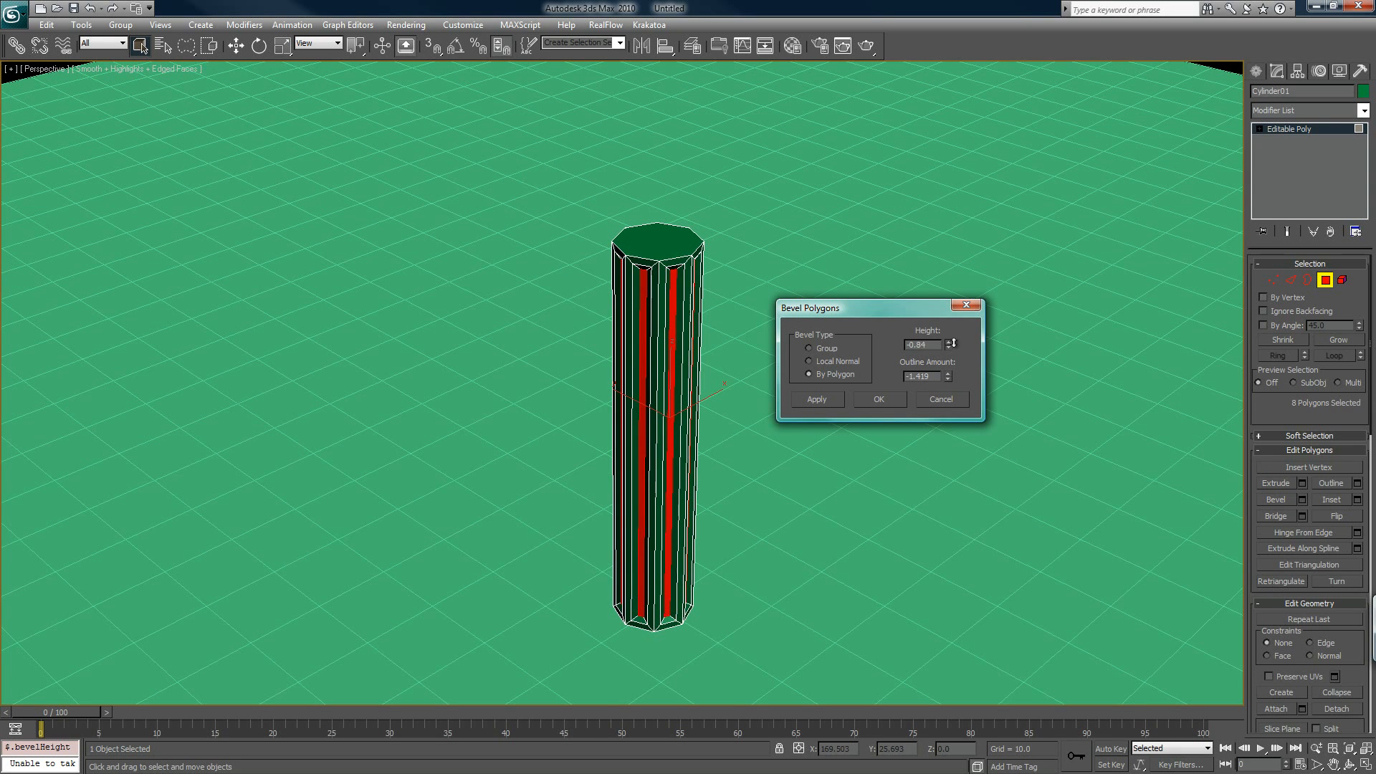
{"action": "left_click", "coordinate": [877, 398]}
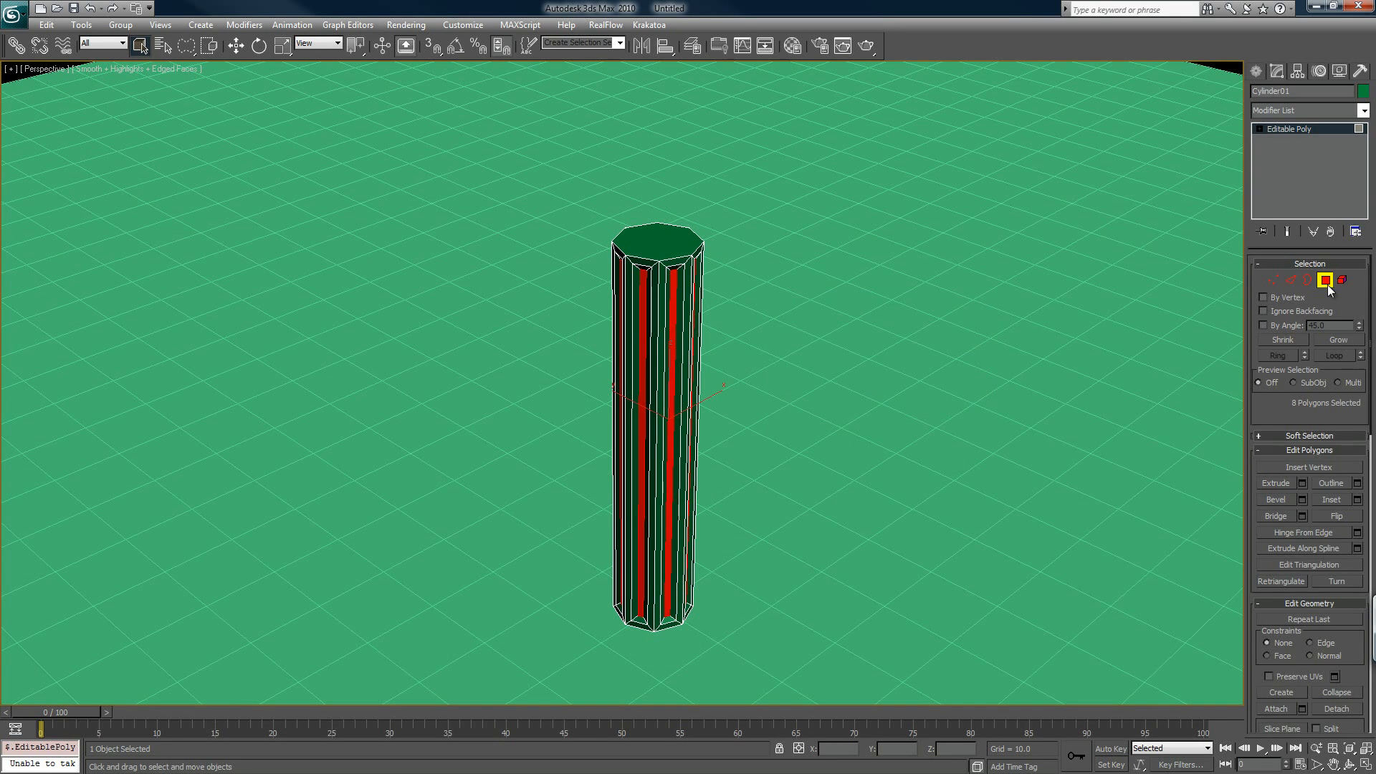
{"action": "left_click", "coordinate": [1325, 279]}
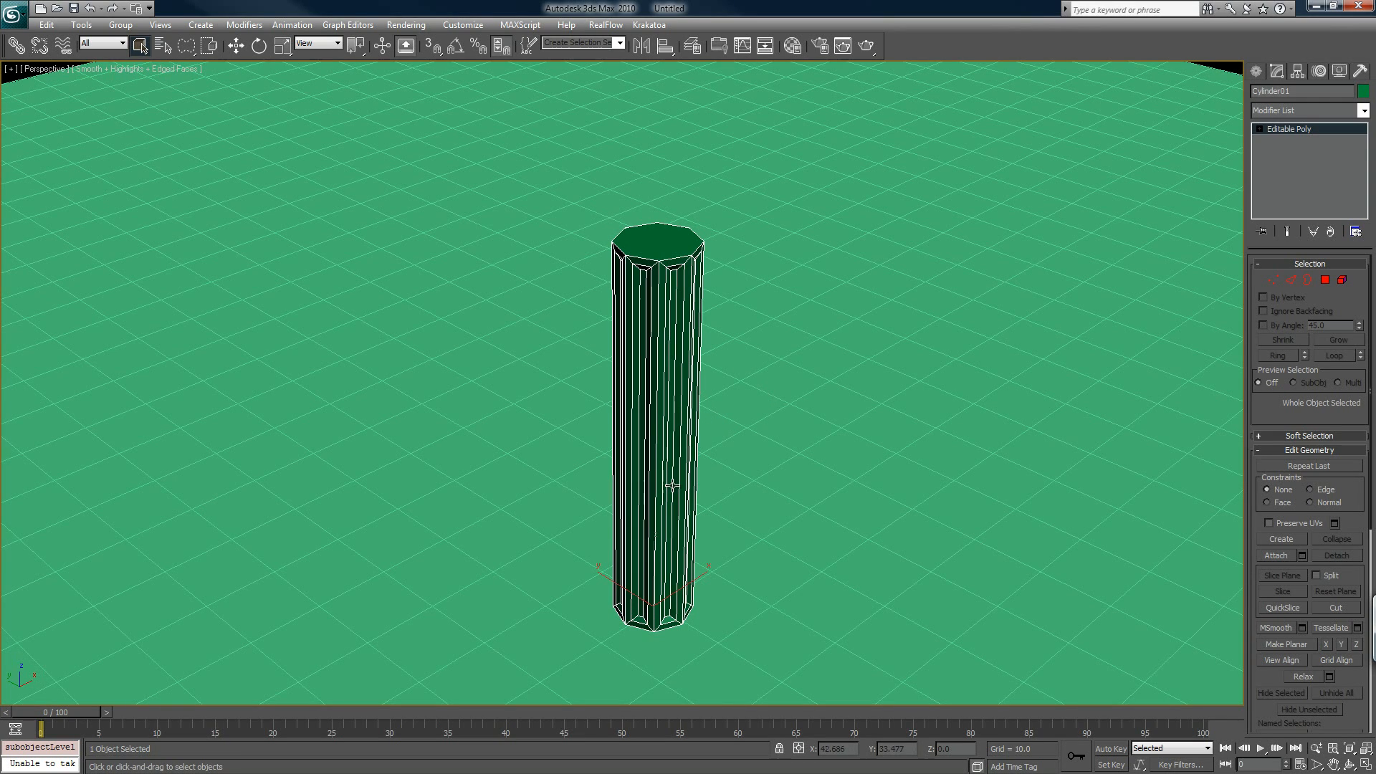
Move the fluted cylinder along the X axis and set its X position to 100.
{"action": "key", "text": "w"}
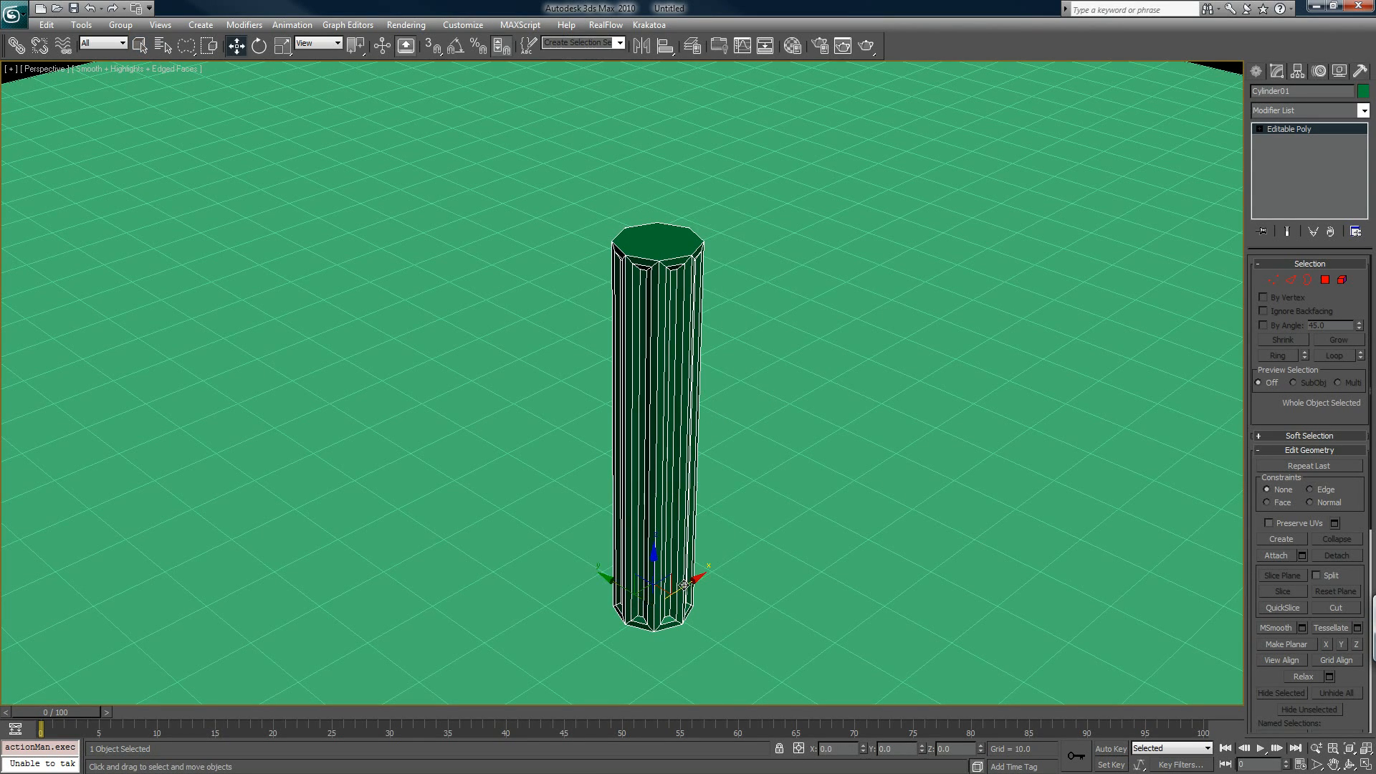
{"action": "left_click_drag", "start_coordinate": [678, 548], "coordinate": [880, 446]}
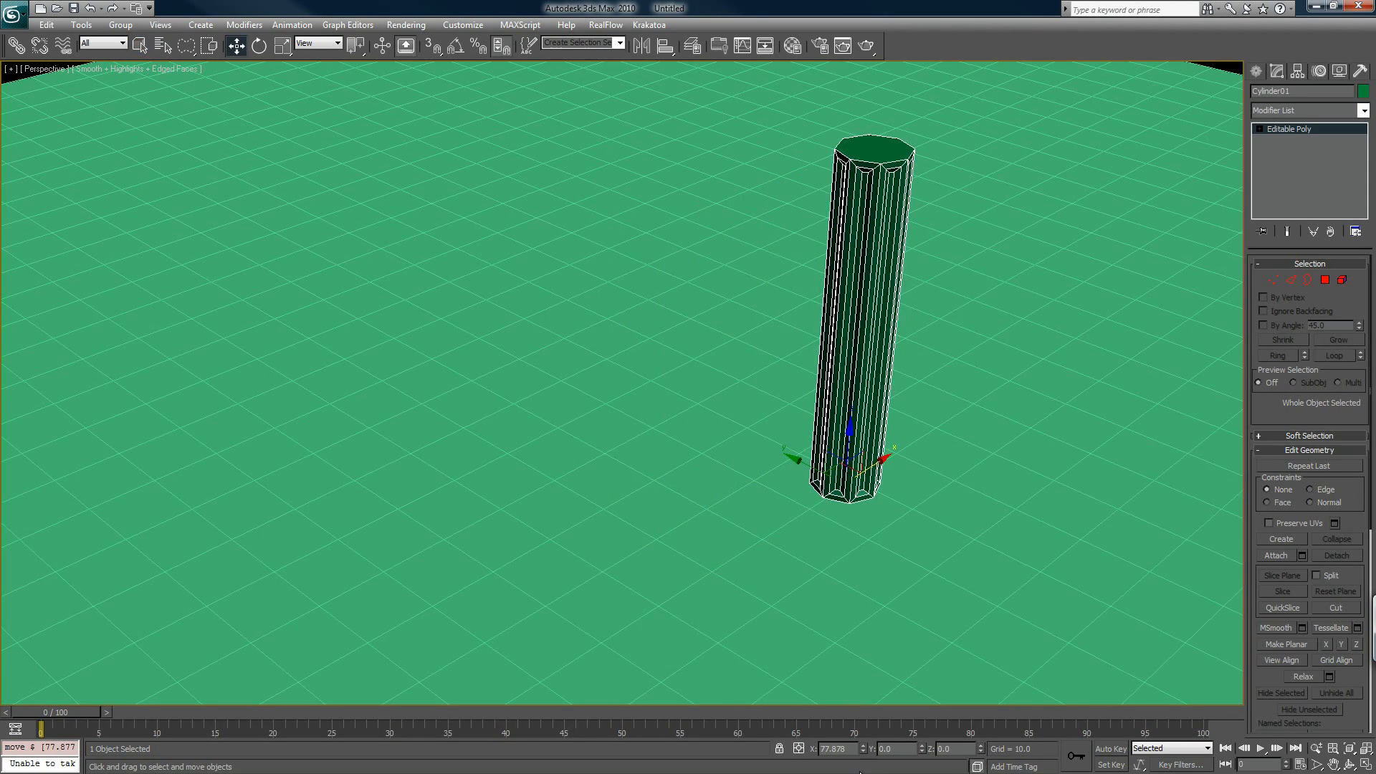
{"action": "double_click", "coordinate": [833, 747]}
{"action": "type", "text": "100"}
{"action": "key", "text": "Return"}
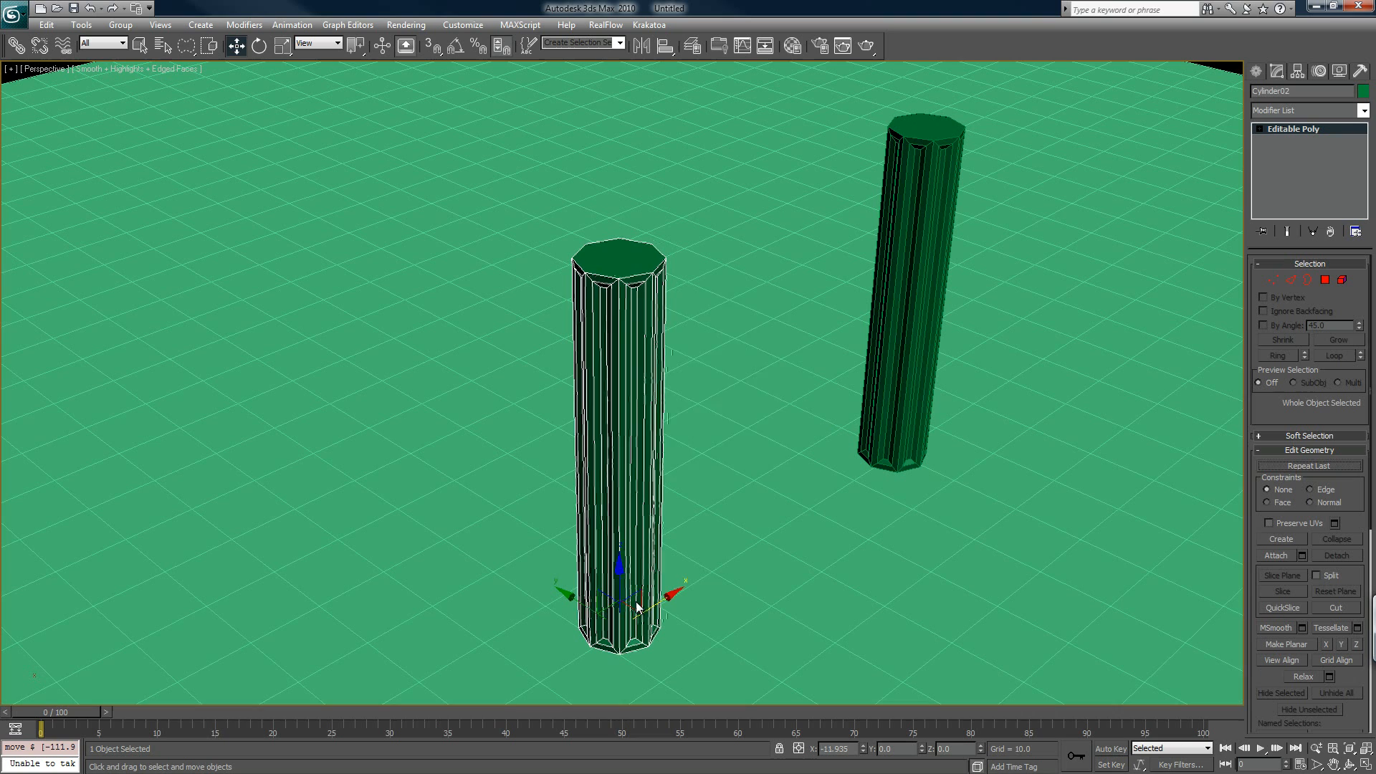
Clone the fluted cylinder as a single copy along the X axis, placing it at about X -12.
{"action": "left_click_drag", "start_coordinate": [636, 605], "coordinate": [637, 600], "text": "shift"}
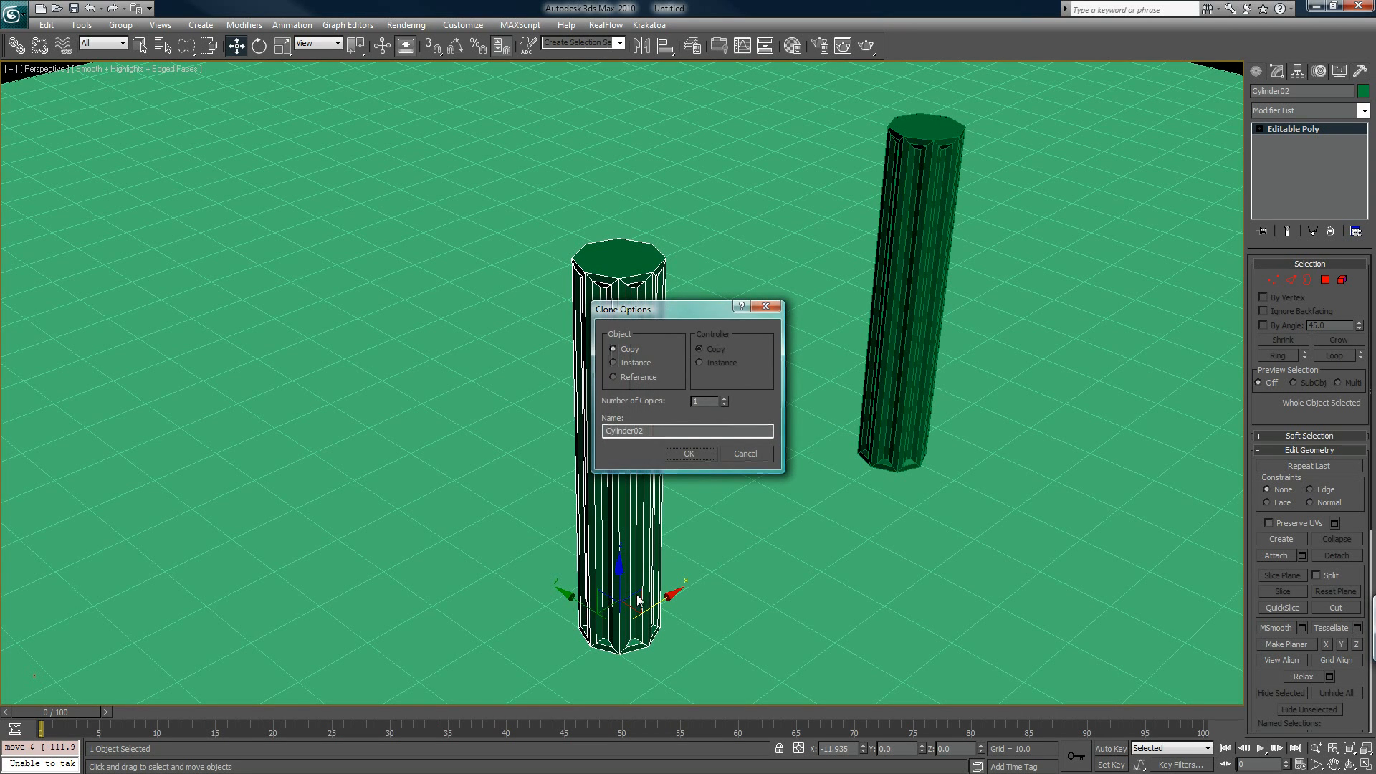
{"action": "left_click", "coordinate": [689, 456]}
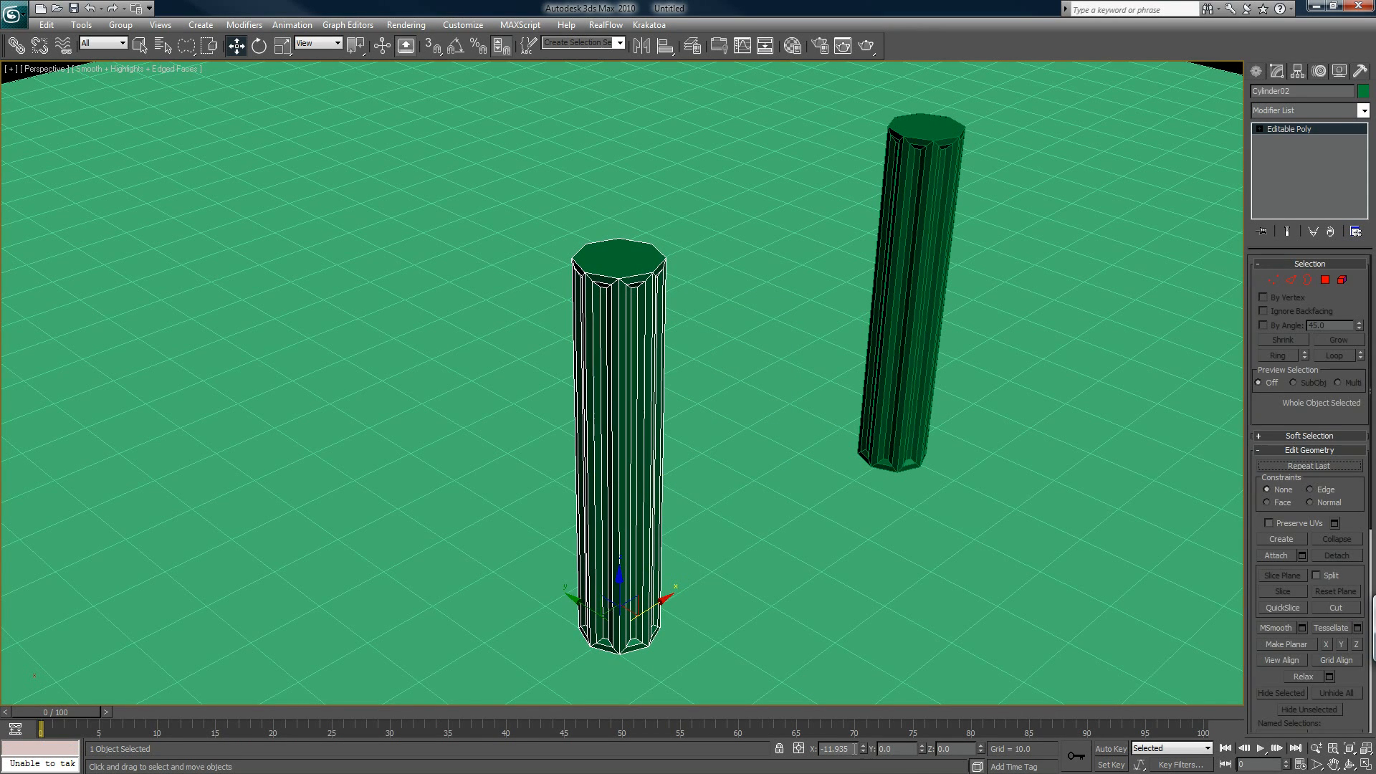
Set the X position of the cloned fluted column to -100.
{"action": "double_click", "coordinate": [852, 748]}
{"action": "type", "text": "-100"}
{"action": "key", "text": "Return"}
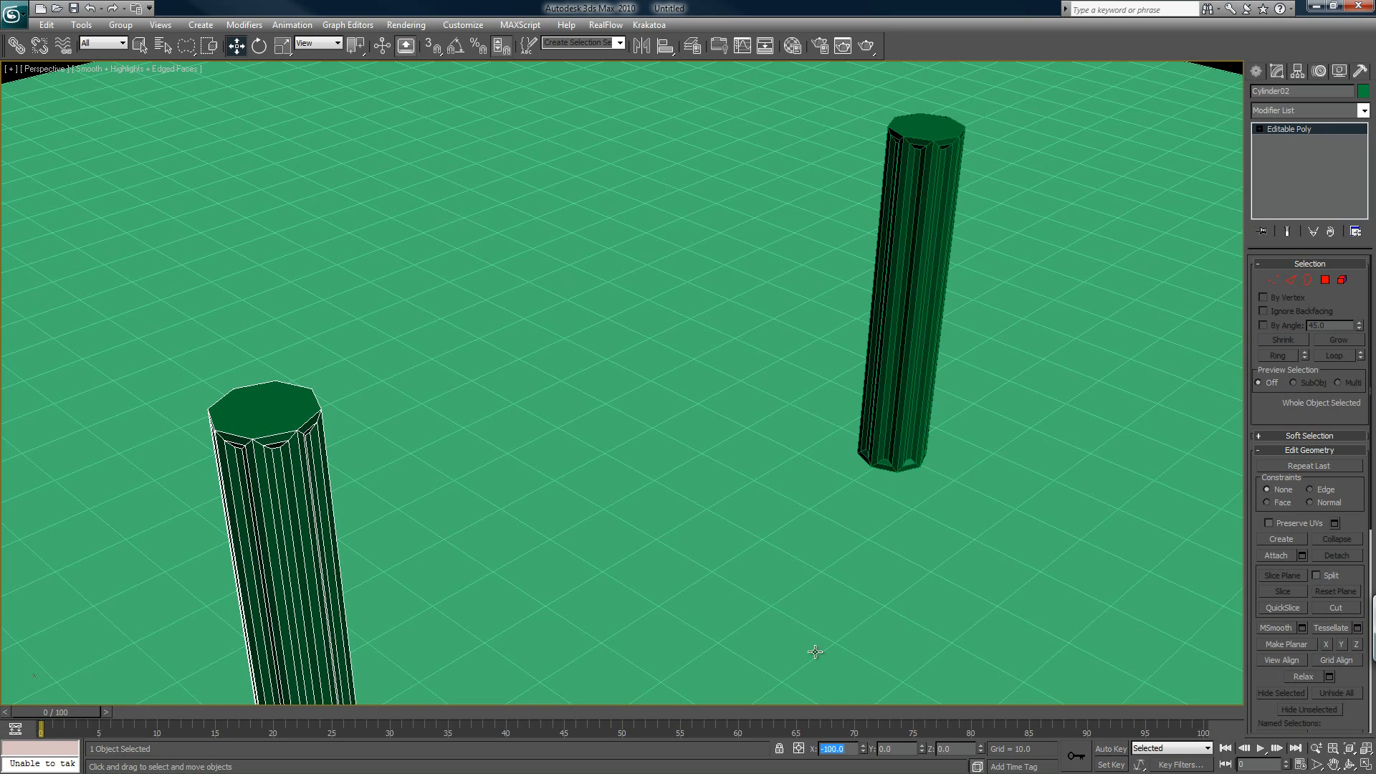
Select both fluted columns and rotate-clone them a quarter turn about the Z axis as a single copy, making four columns.
{"action": "left_click", "coordinate": [921, 305], "text": "ctrl"}
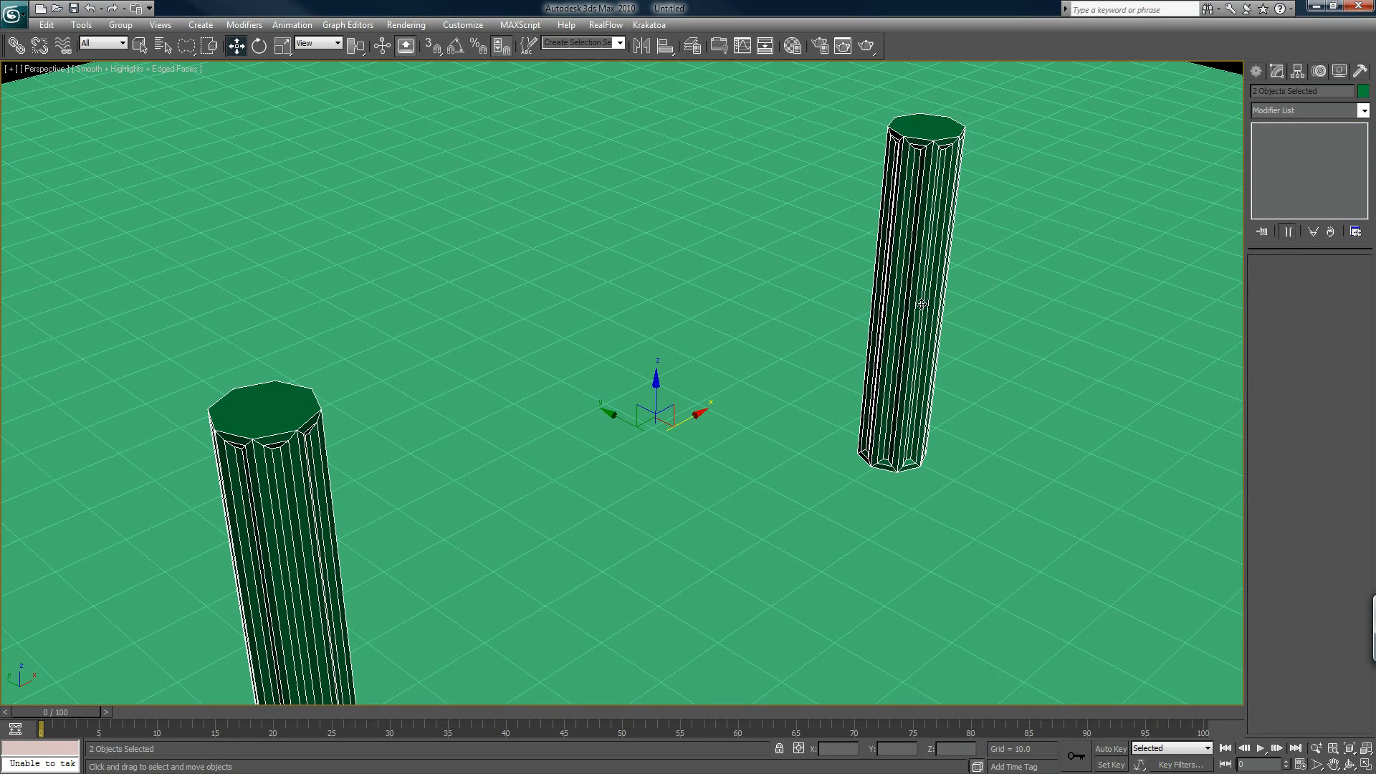
{"action": "key", "text": "a"}
{"action": "key", "text": "e"}
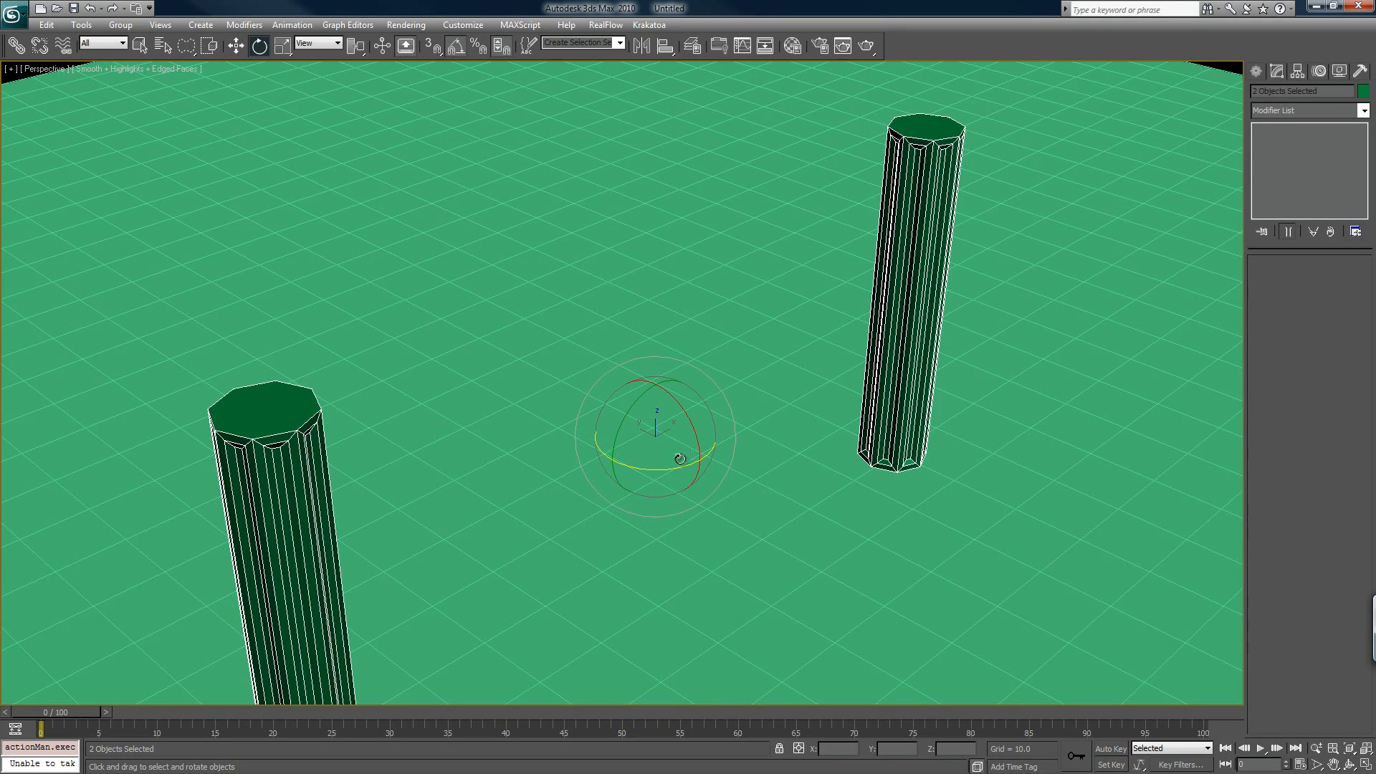
{"action": "left_click_drag", "start_coordinate": [672, 465], "coordinate": [612, 457], "text": "shift"}
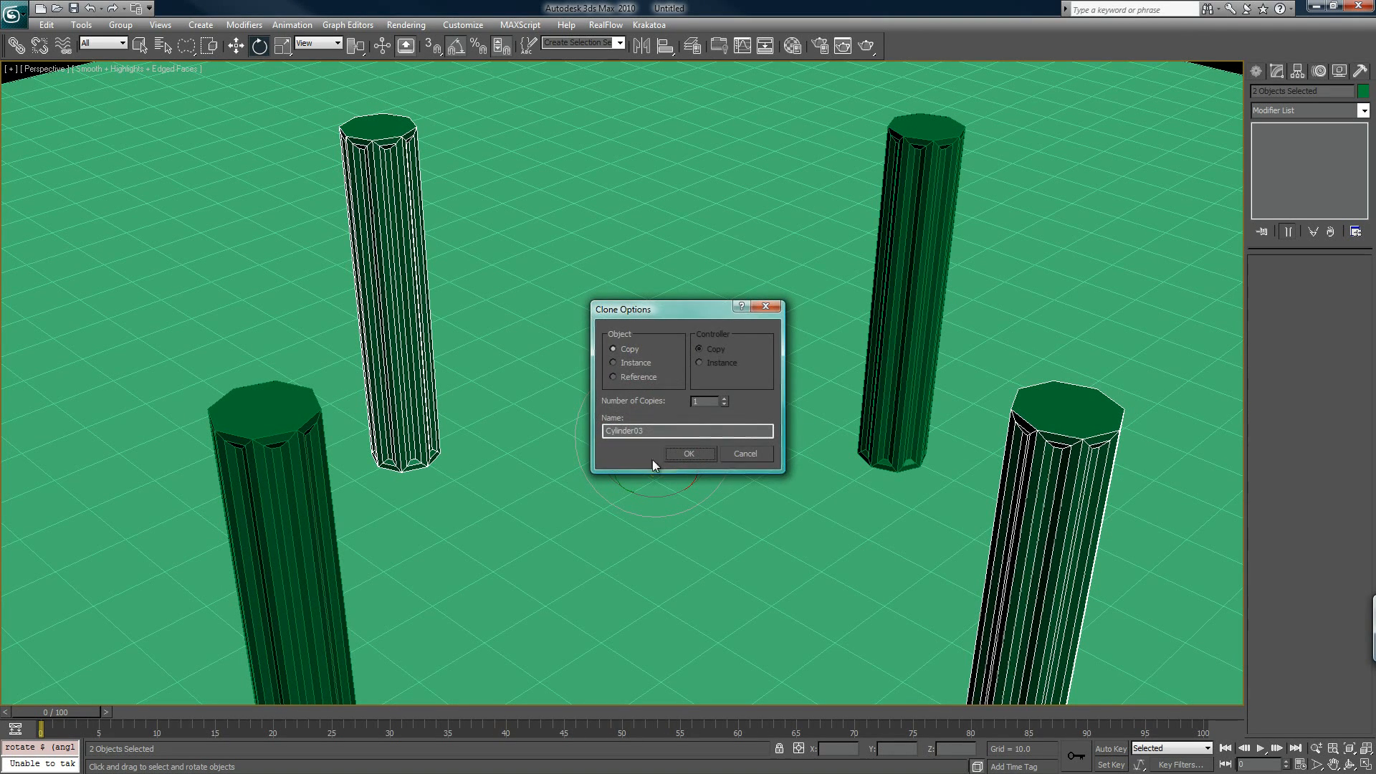
{"action": "left_click", "coordinate": [689, 452]}
Select all four columns and rotate-clone them an eighth turn about Z as a single copy, completing a ring of eight, and deselect everything.
{"action": "left_click", "coordinate": [918, 212], "text": "ctrl"}
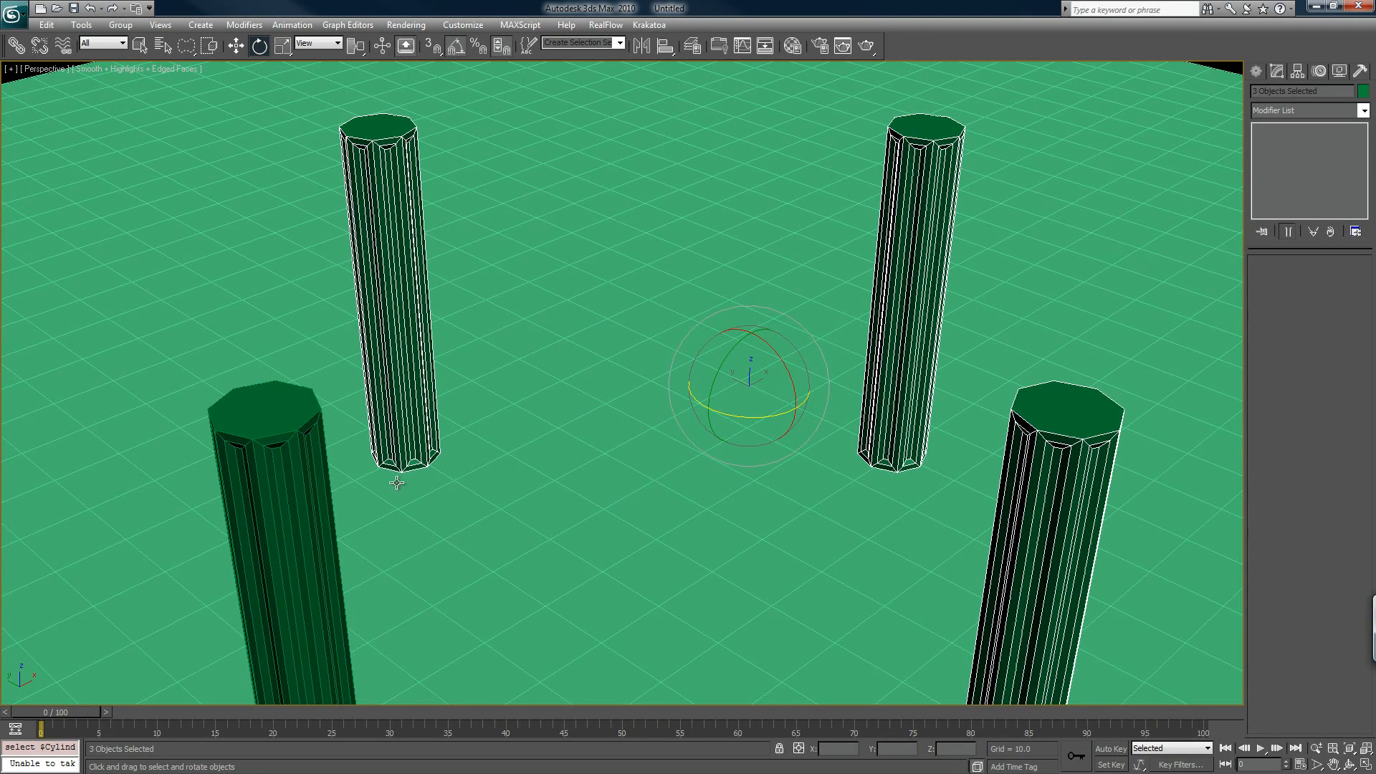
{"action": "left_click", "coordinate": [301, 482], "text": "ctrl"}
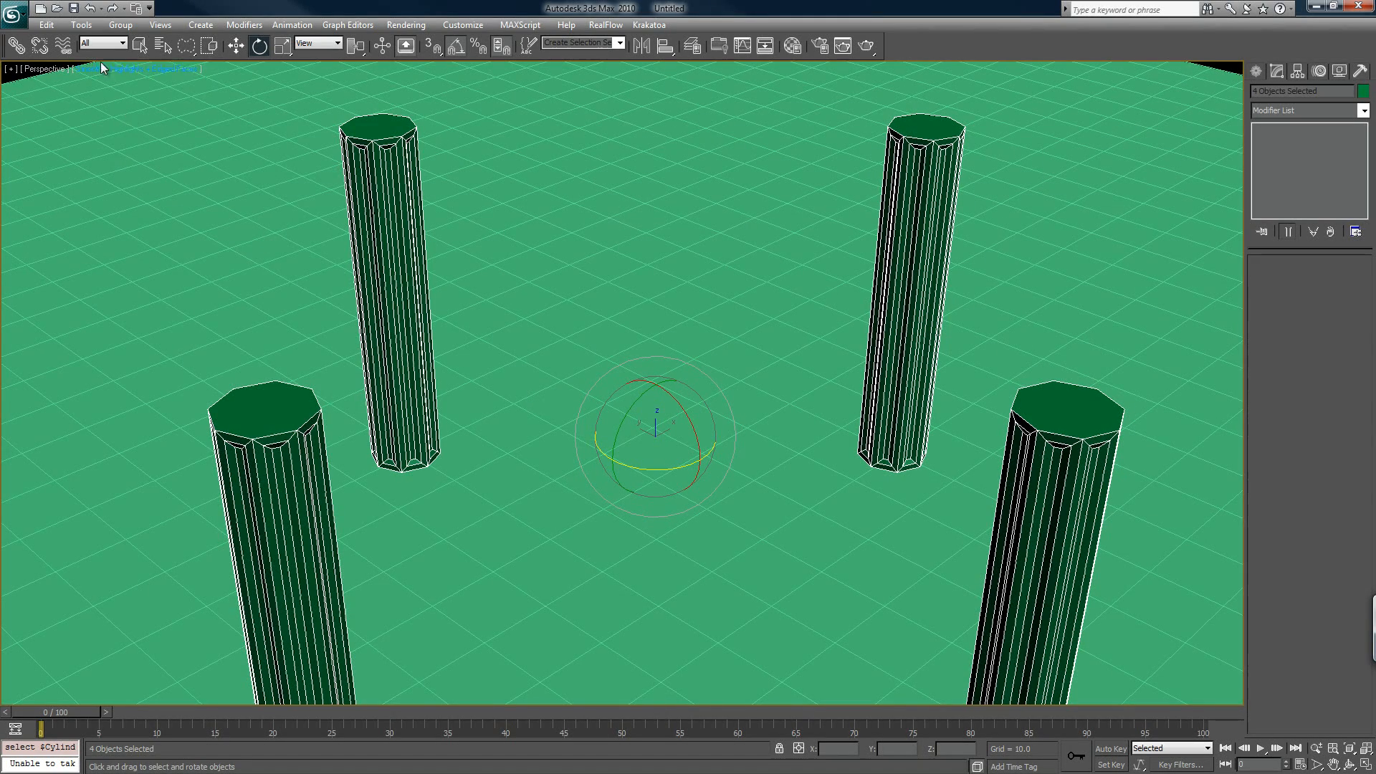
{"action": "left_click", "coordinate": [81, 25]}
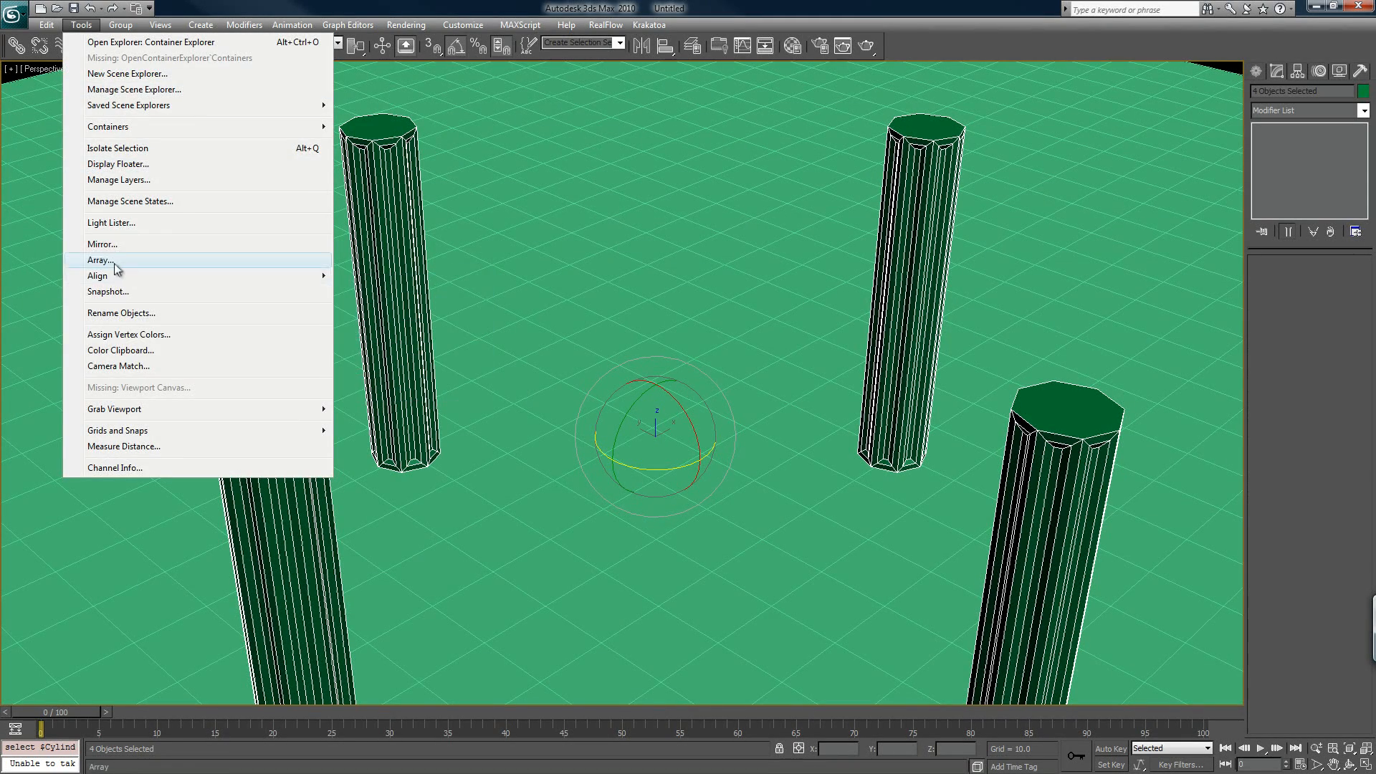
{"action": "left_click", "coordinate": [536, 6]}
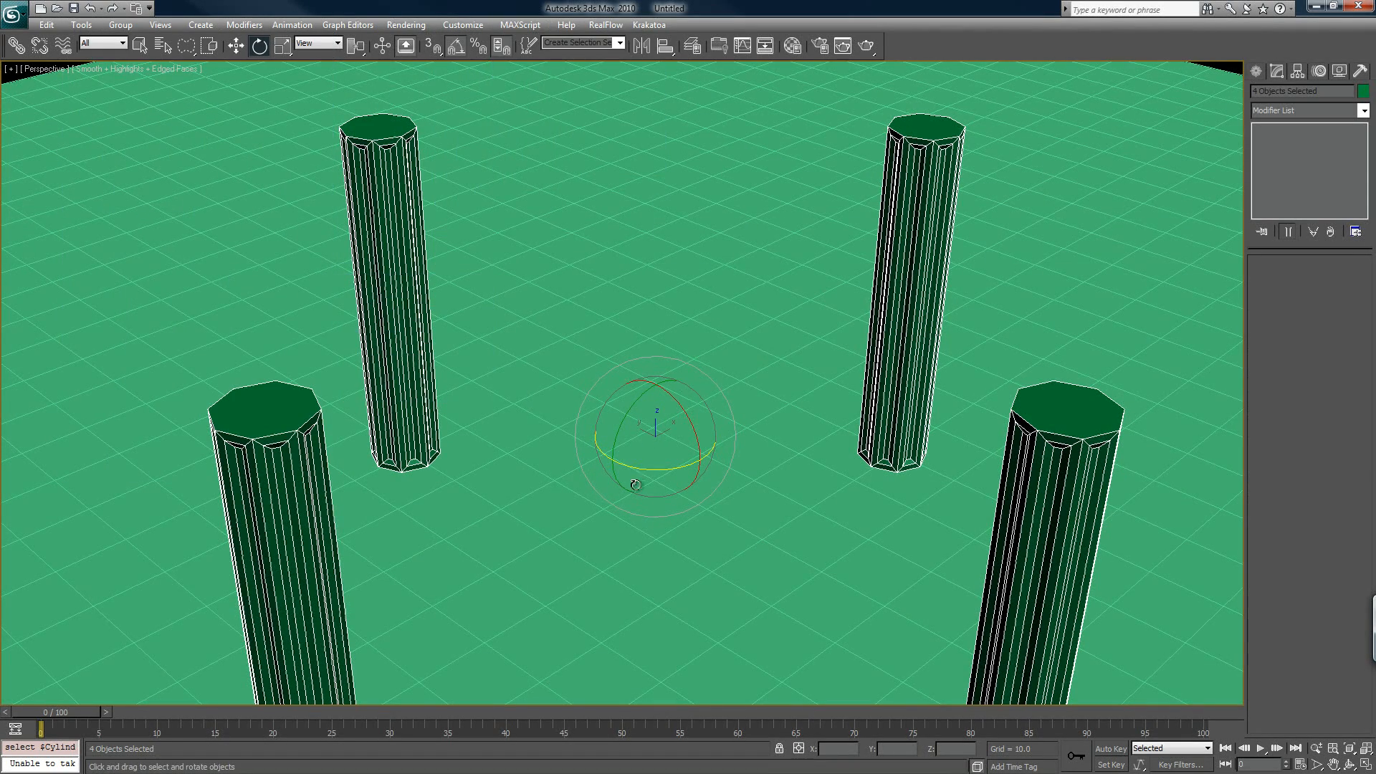
{"action": "left_click_drag", "start_coordinate": [642, 467], "coordinate": [613, 470], "text": "shift"}
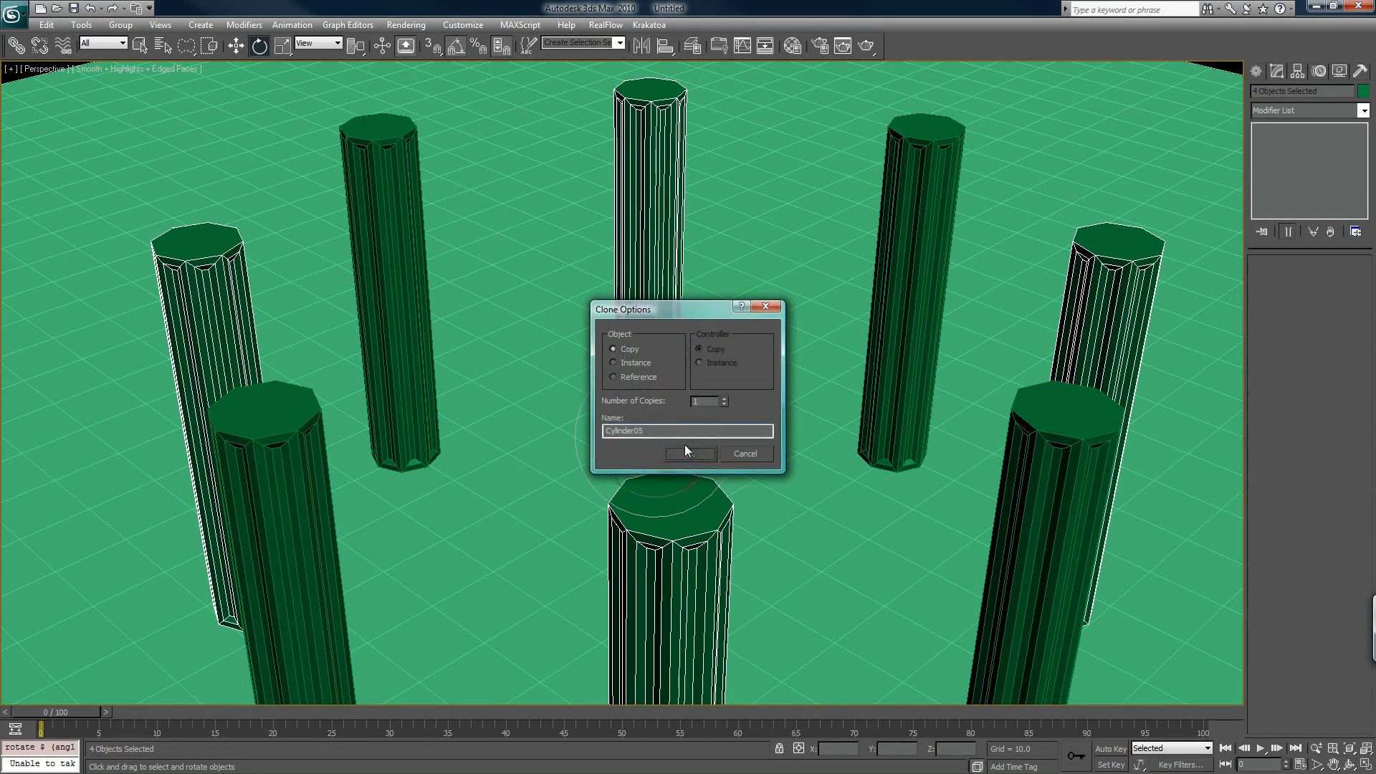
{"action": "left_click", "coordinate": [690, 453]}
{"action": "scroll", "coordinate": [699, 434], "scroll_direction": "down", "scroll_amount": 5}
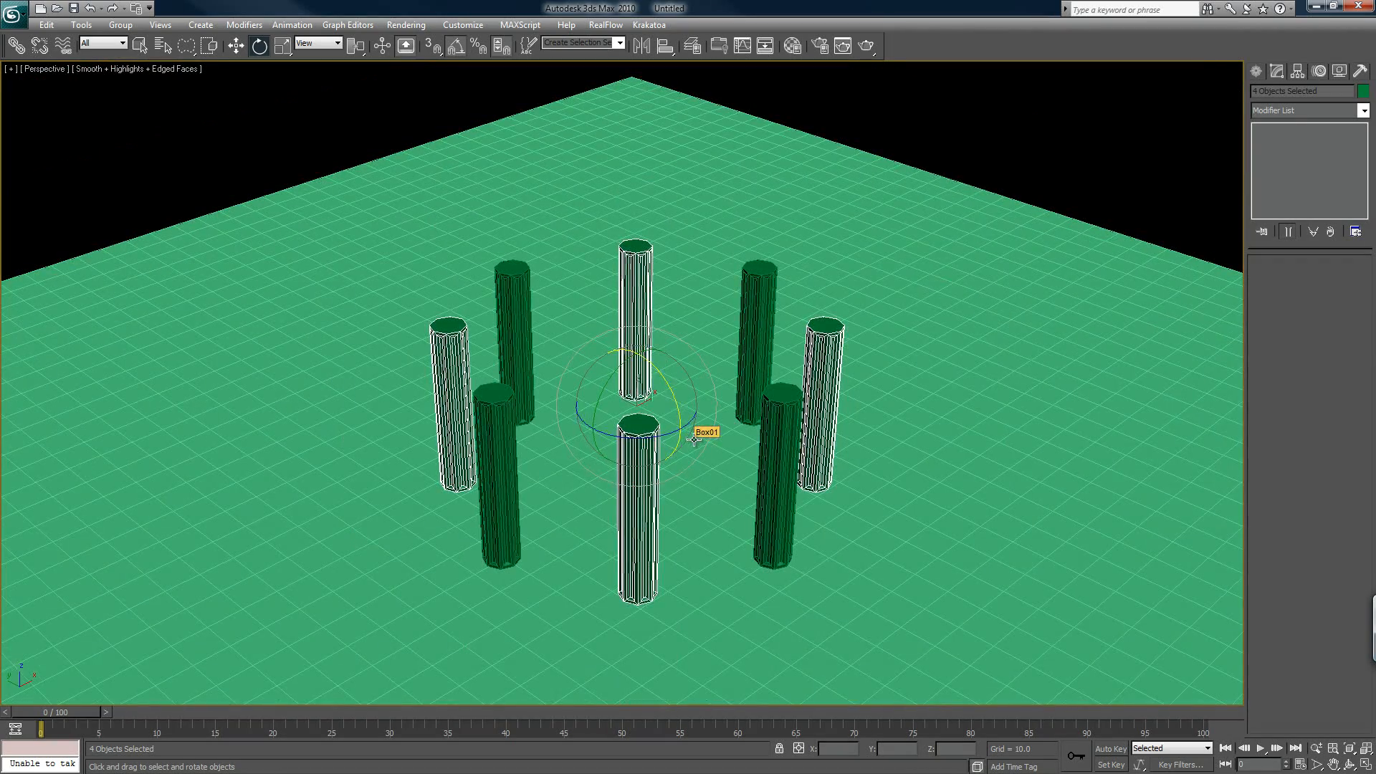
{"action": "scroll", "coordinate": [706, 419], "scroll_direction": "up", "scroll_amount": 3}
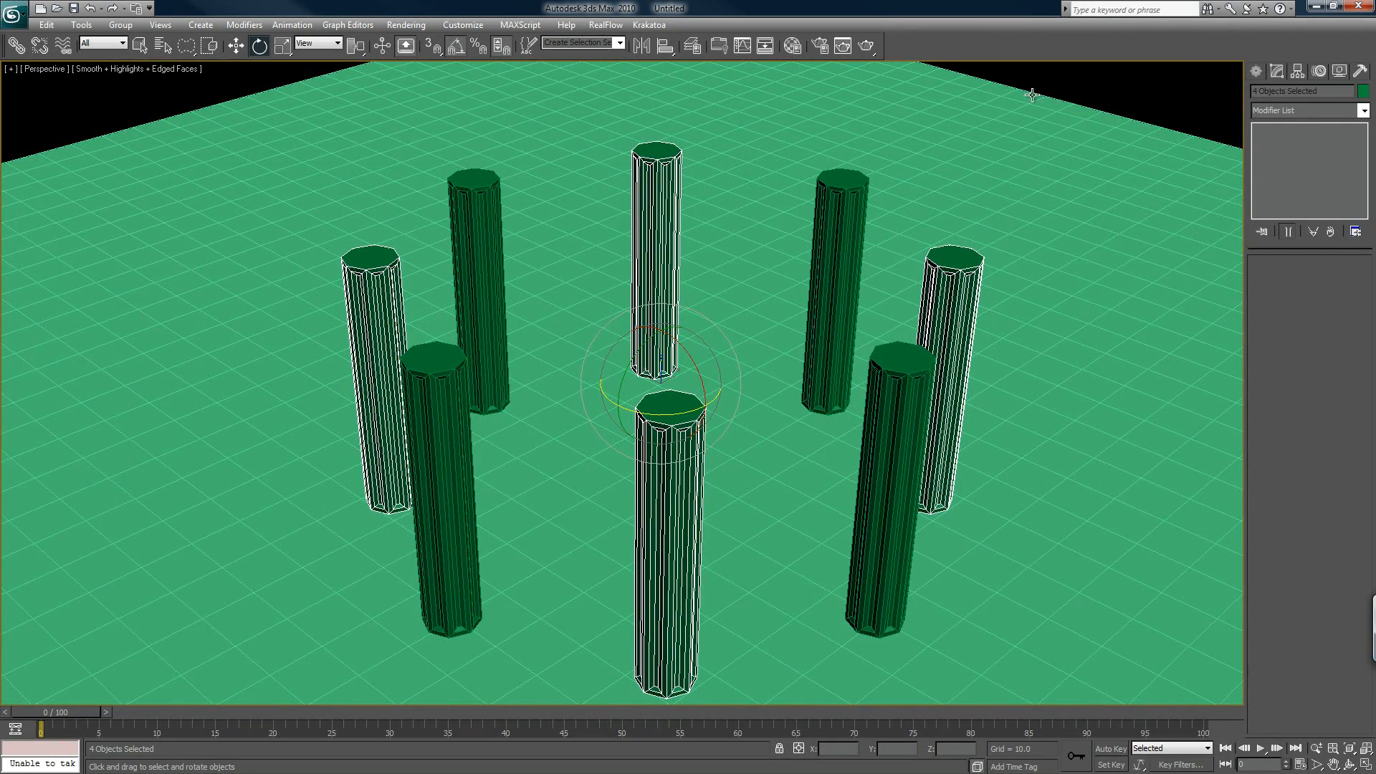
{"action": "left_click", "coordinate": [710, 324]}
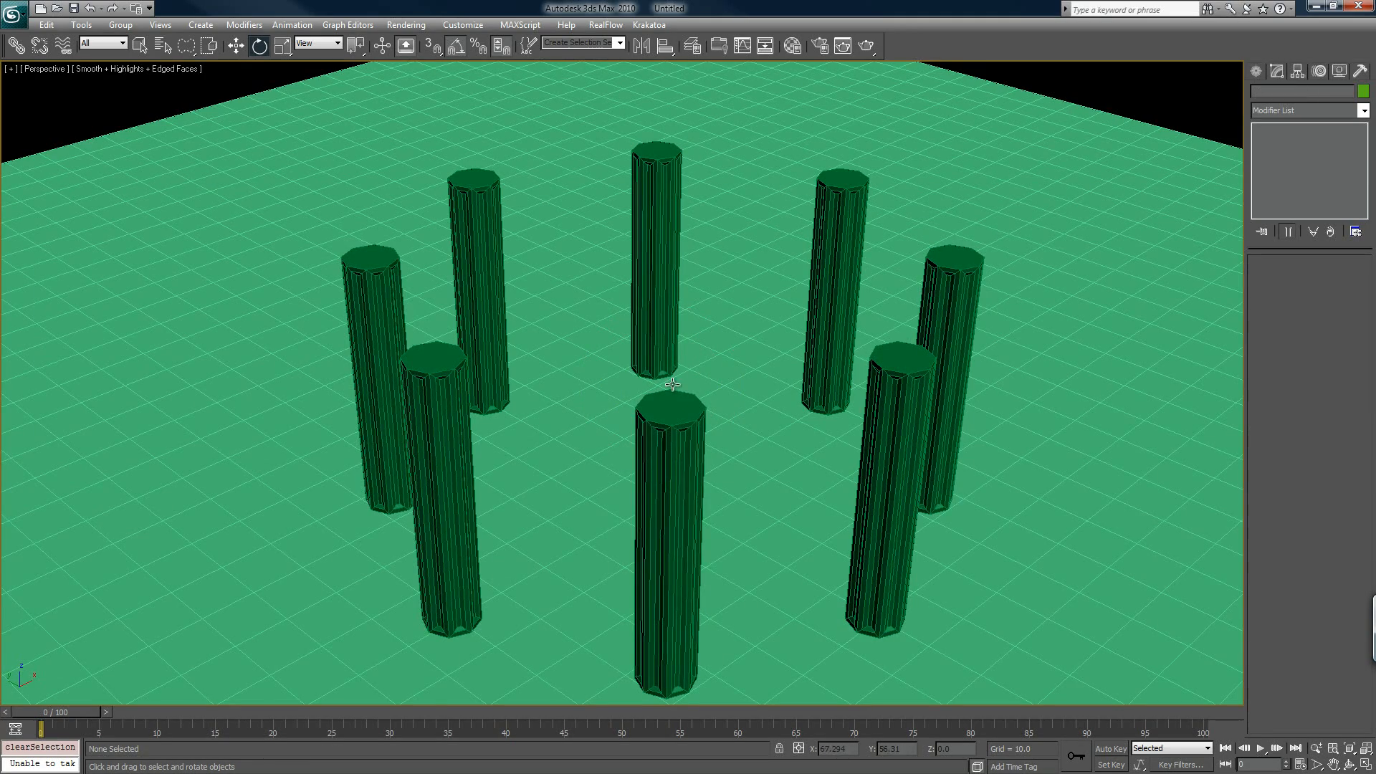
{"action": "mouse_move", "coordinate": [647, 401]}
{"action": "middle_mouse_down", "text": "alt"}
{"action": "mouse_move", "coordinate": [666, 407]}
{"action": "mouse_move", "coordinate": [651, 406]}
{"action": "middle_mouse_up", "text": "alt"}
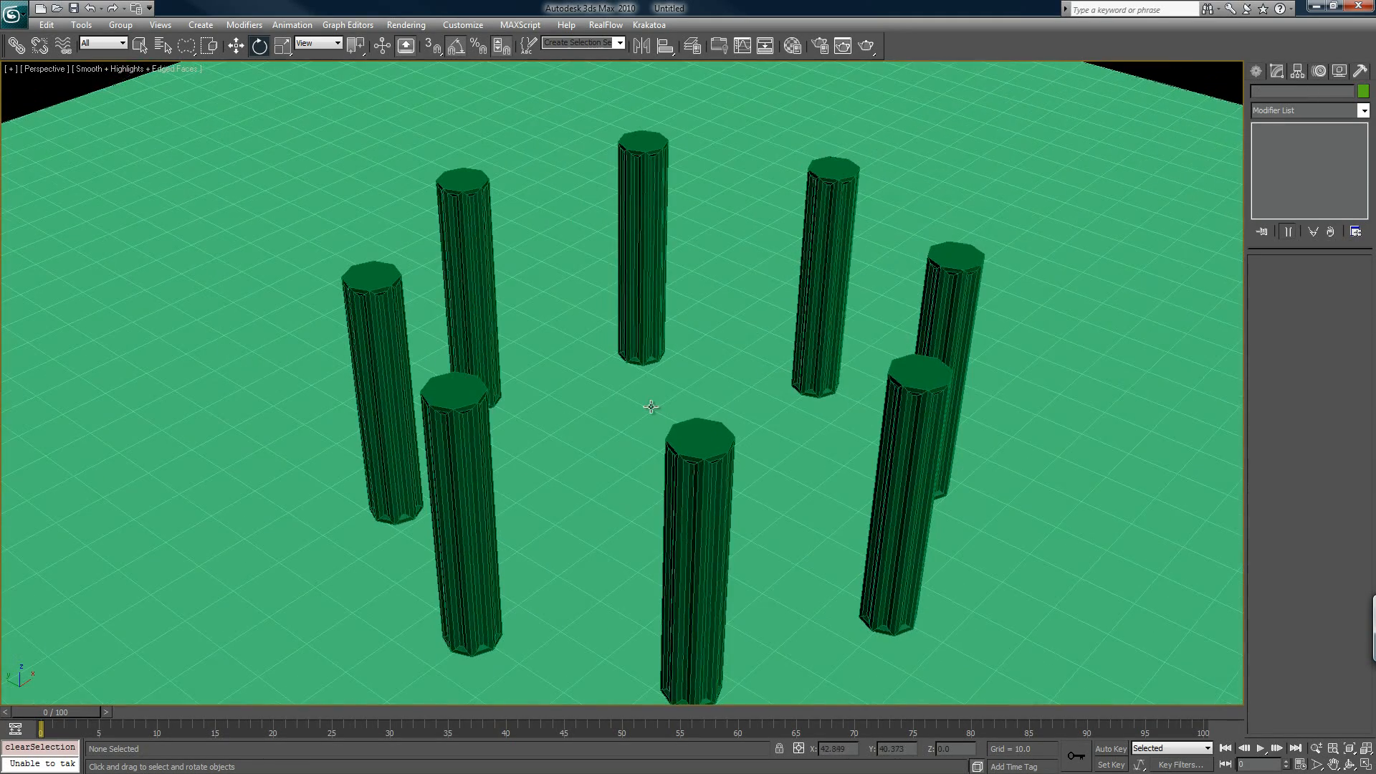
Create a plain eight-sided cylinder inside the ring of columns, with a radius of about 8.6 and a height of about 68.4.
{"action": "left_click", "coordinate": [1257, 69]}
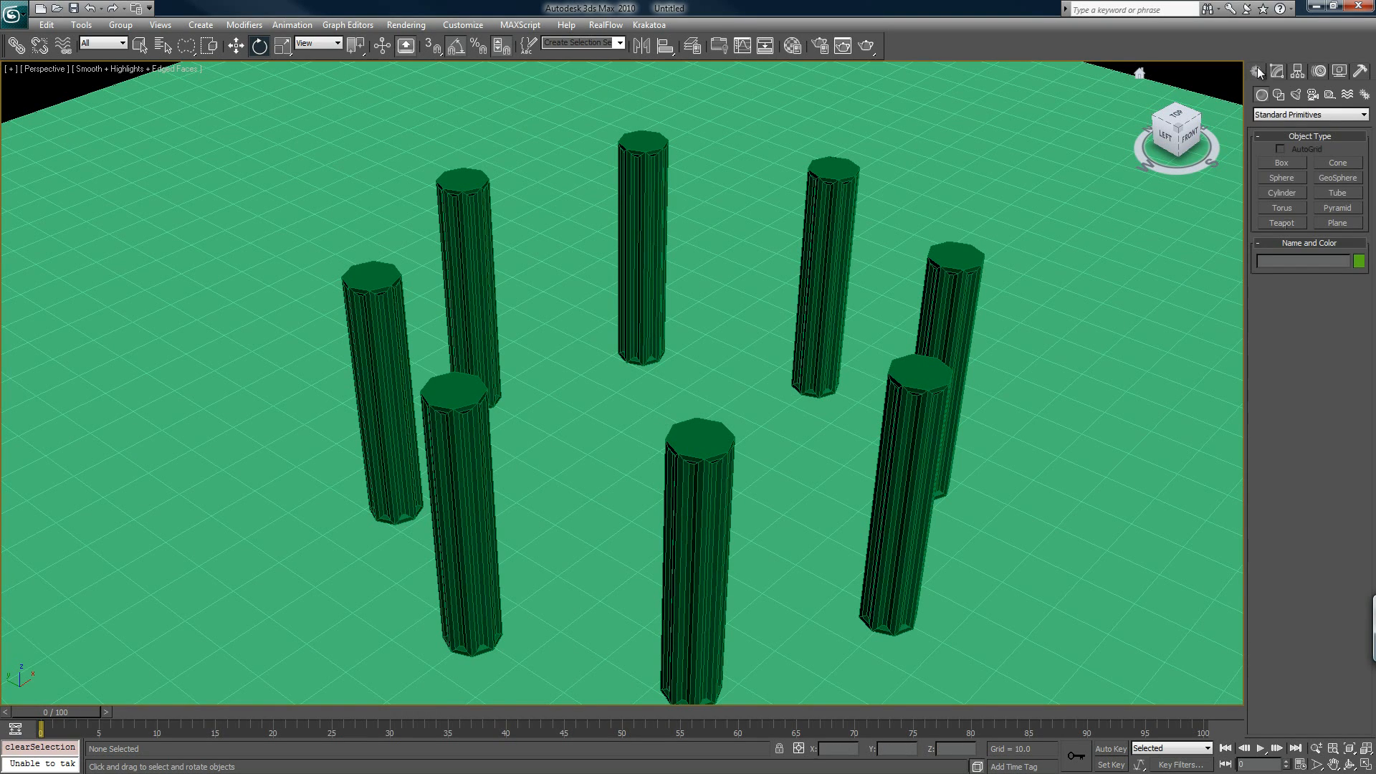
{"action": "left_click", "coordinate": [1282, 192]}
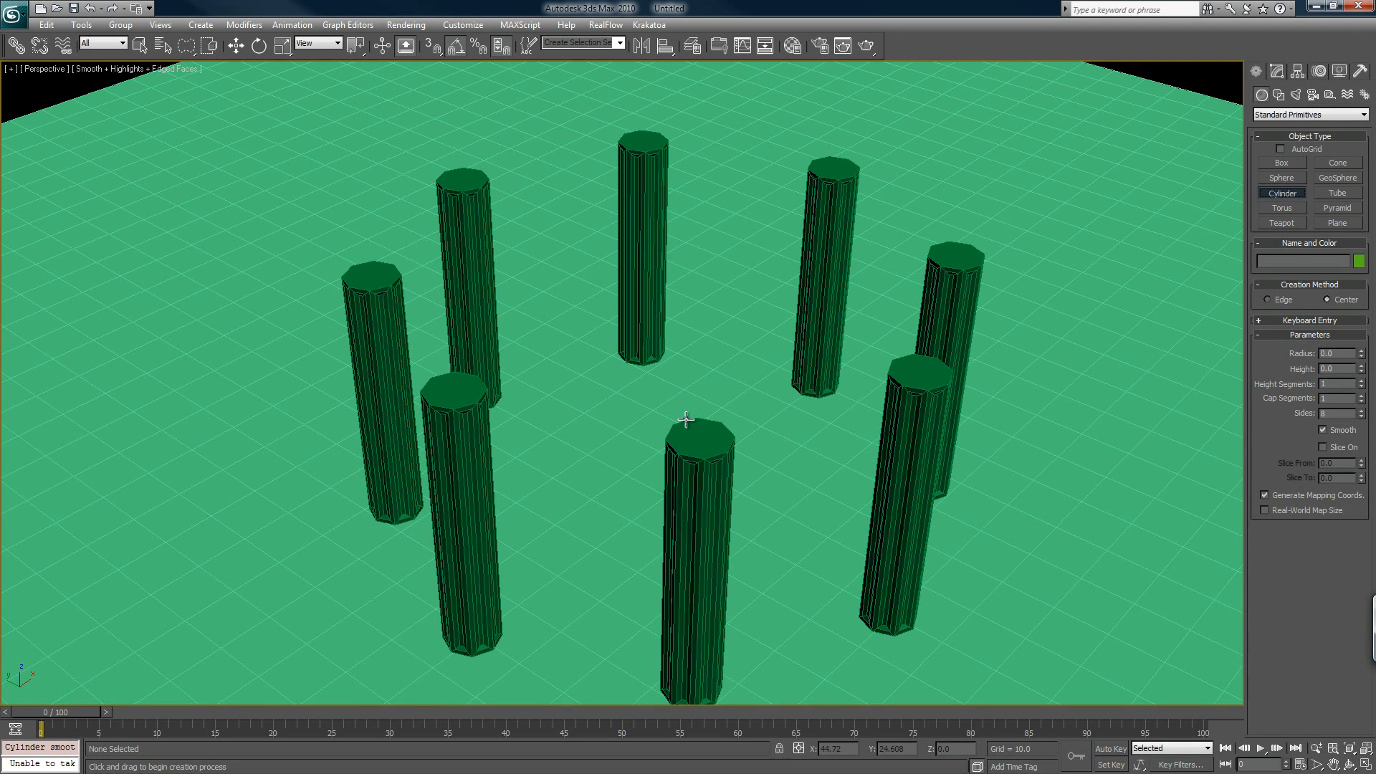
{"action": "mouse_move", "coordinate": [686, 419]}
{"action": "left_mouse_down"}
{"action": "mouse_move", "coordinate": [720, 425]}
{"action": "mouse_move", "coordinate": [706, 421]}
{"action": "left_mouse_up"}
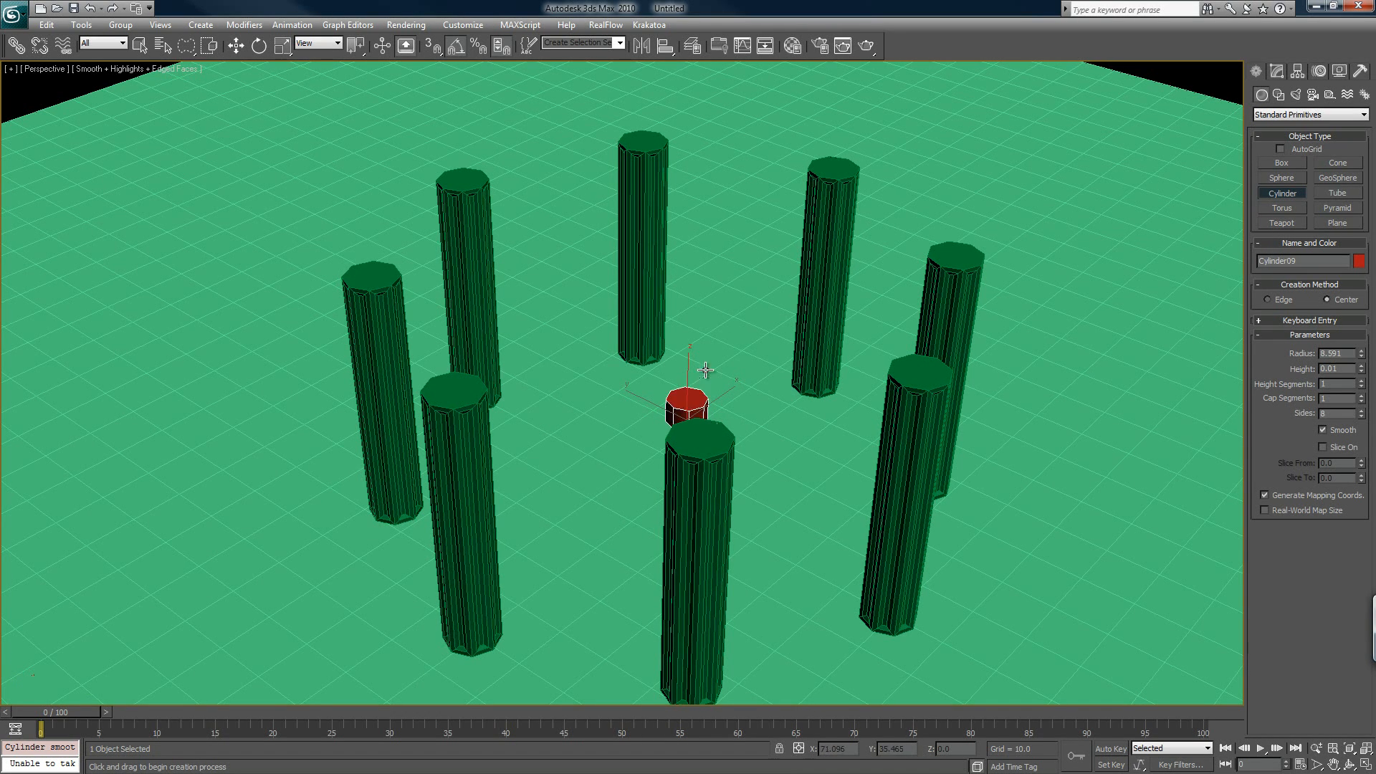
{"action": "left_click", "coordinate": [700, 263]}
Set the new cylinder's radius to 5 and its height to 50, and finish creating cylinders.
{"action": "double_click", "coordinate": [1349, 356]}
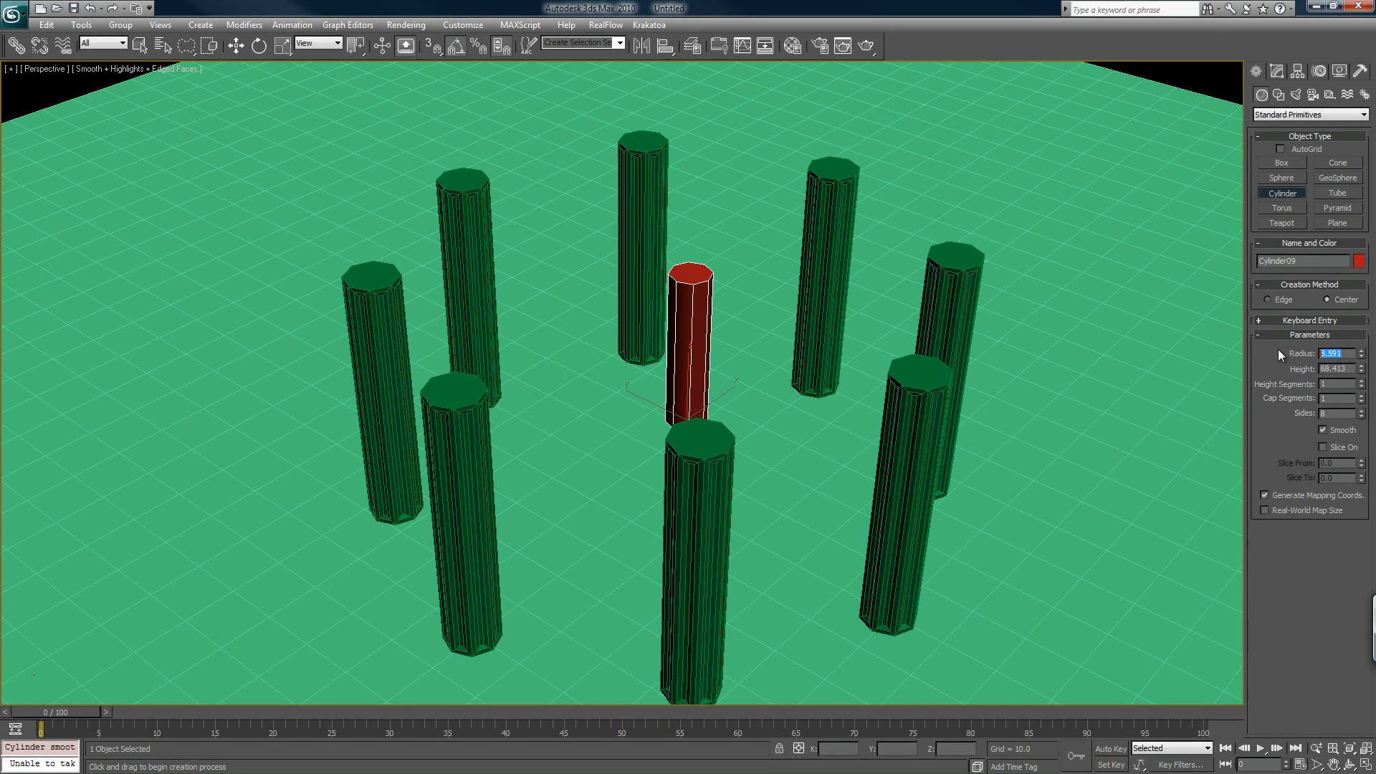
{"action": "type", "text": "5"}
{"action": "key", "text": "Tab"}
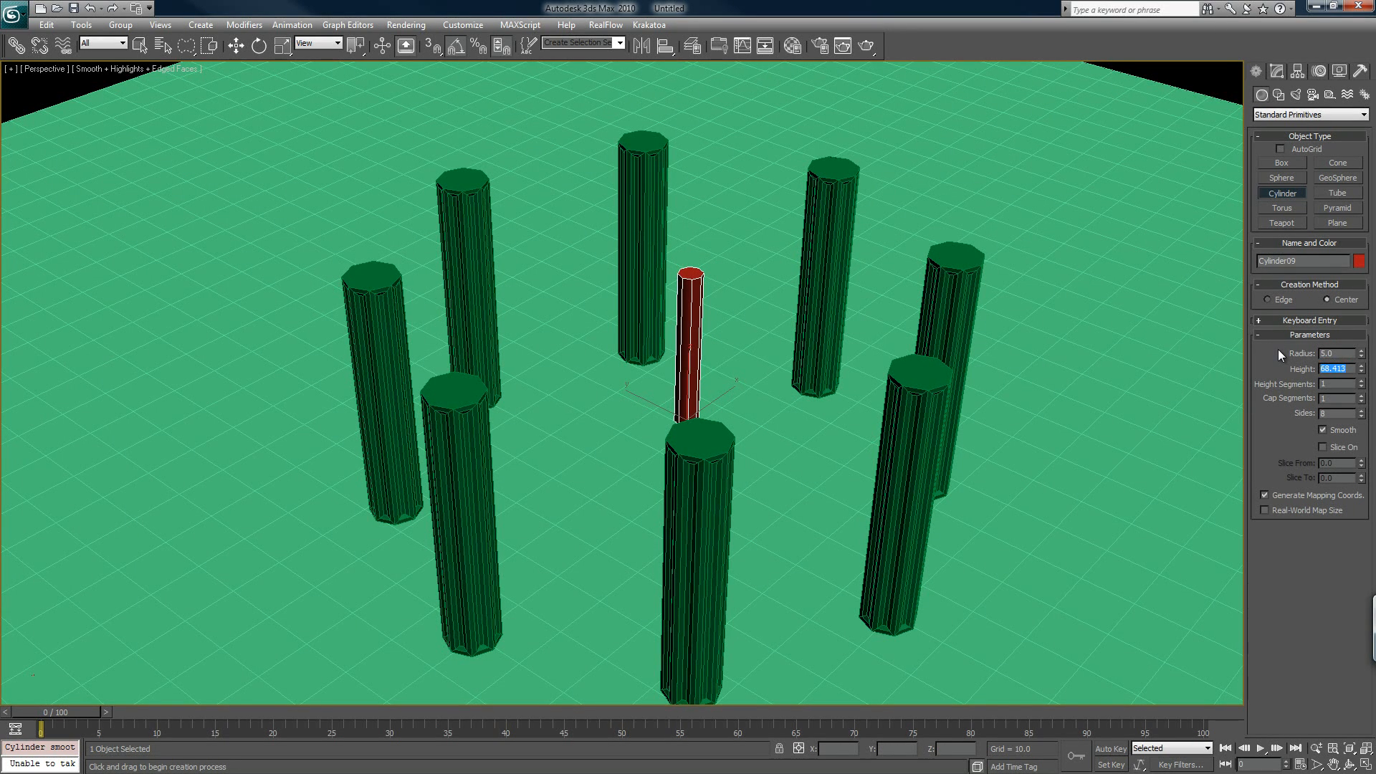
{"action": "type", "text": "50"}
{"action": "key", "text": "Return"}
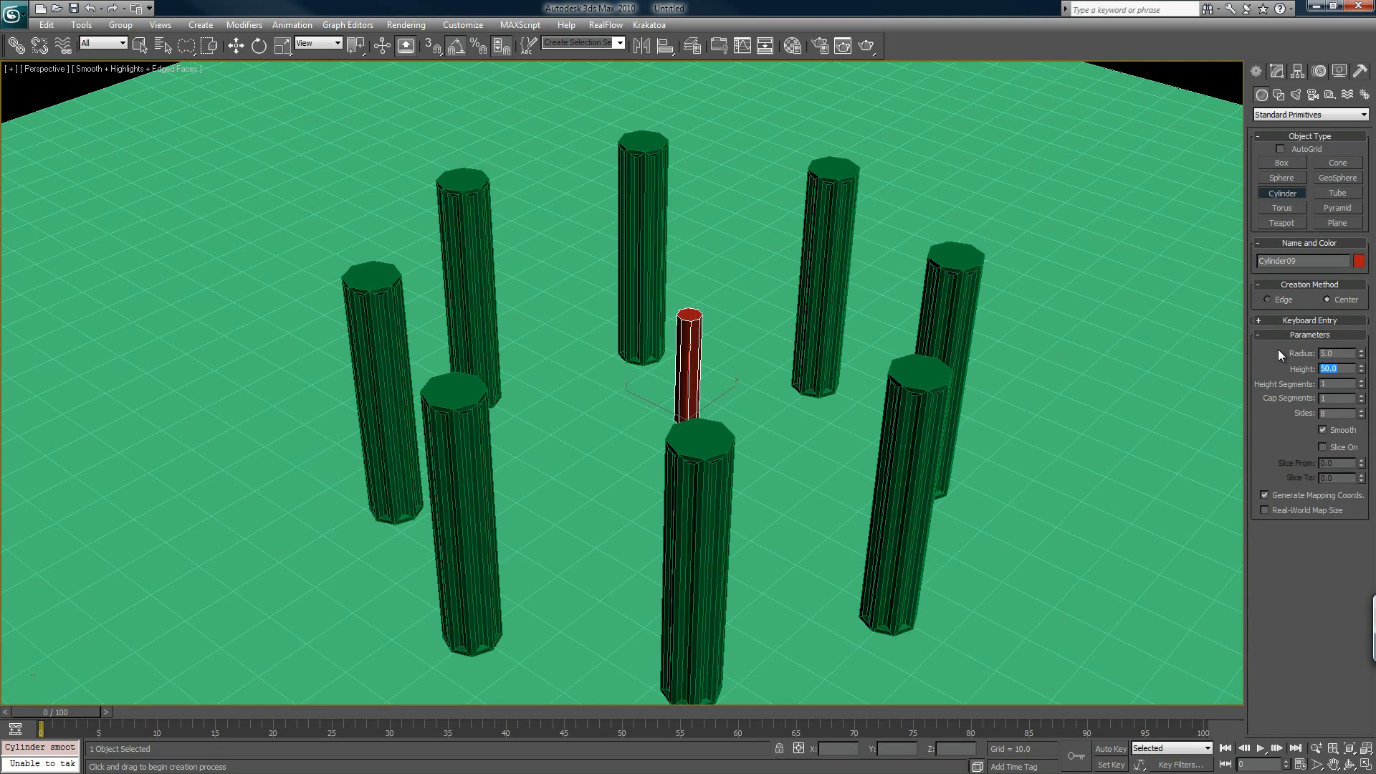
{"action": "right_click", "coordinate": [803, 324]}
Move the small red cylinder to the centre of the ring by resetting its X and Y positions to 0.
{"action": "key", "text": "w"}
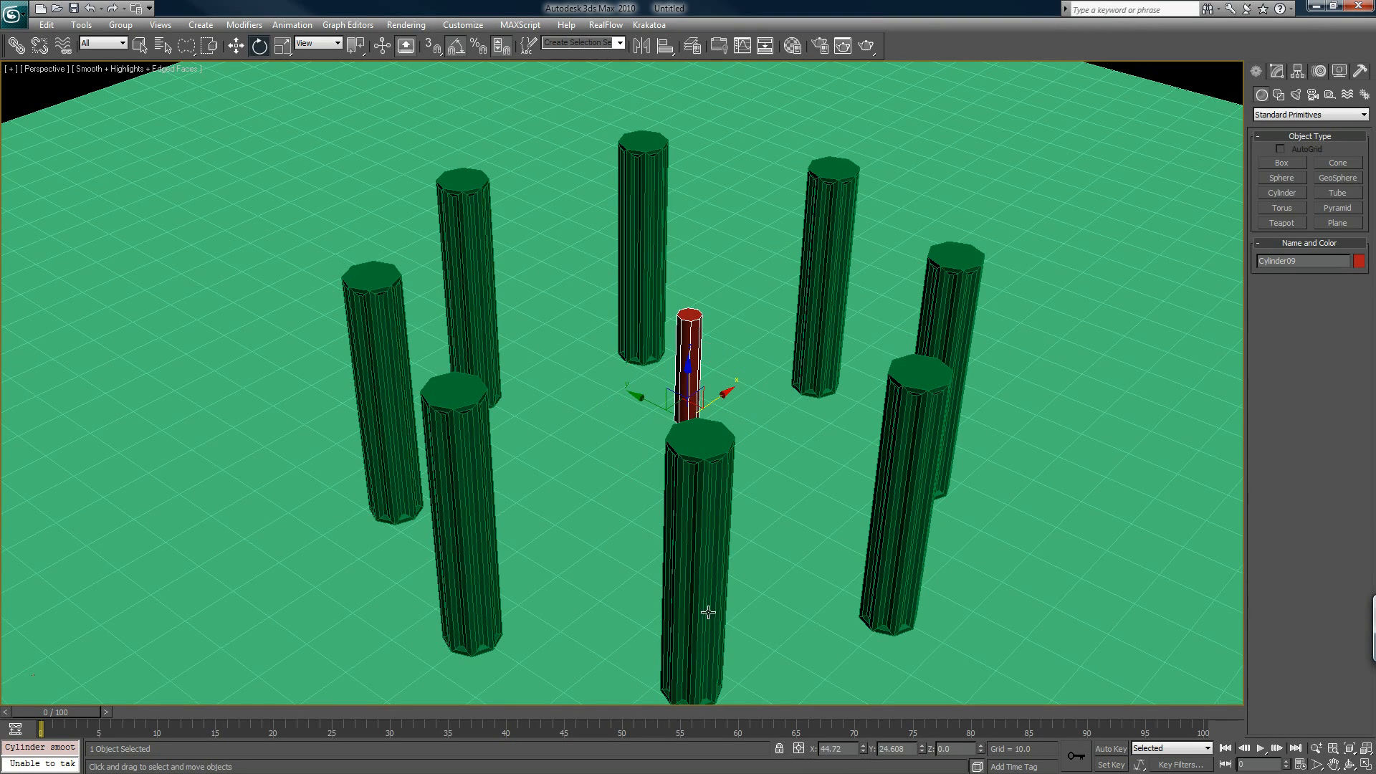
{"action": "right_click", "coordinate": [863, 748]}
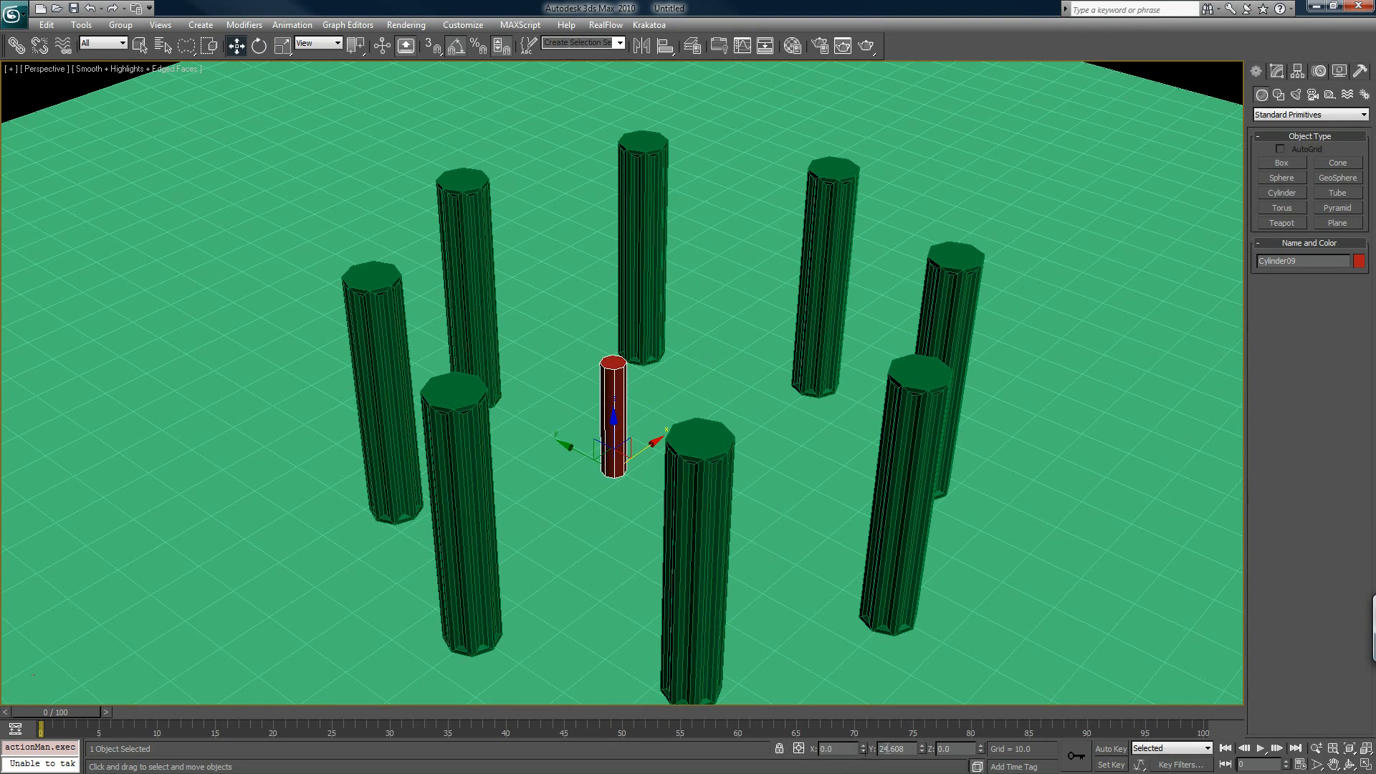
{"action": "right_click", "coordinate": [922, 748]}
{"action": "middle_click_drag", "start_coordinate": [796, 495], "coordinate": [774, 472], "text": "alt"}
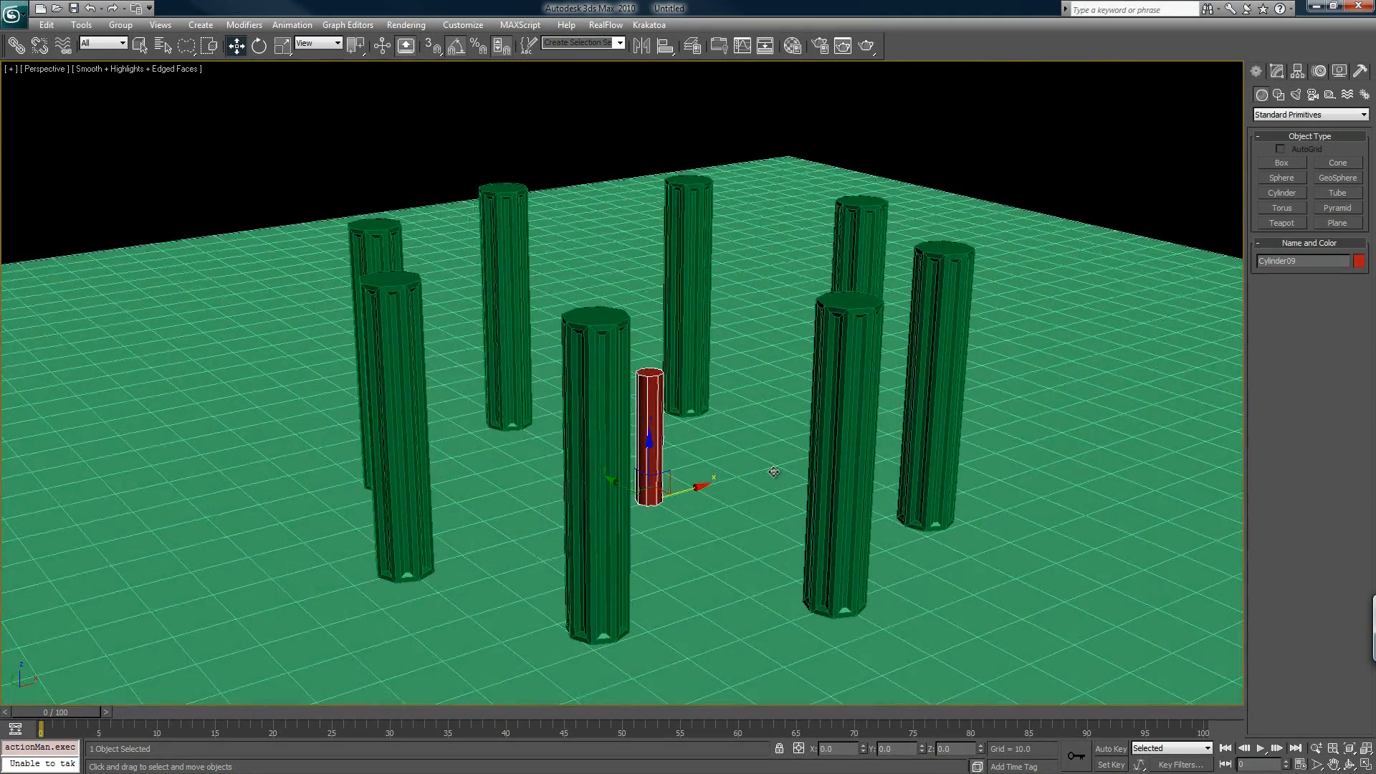
Select the ground slab, open the RayFire Tool floater and move its window clear of the columns.
{"action": "left_click", "coordinate": [730, 565]}
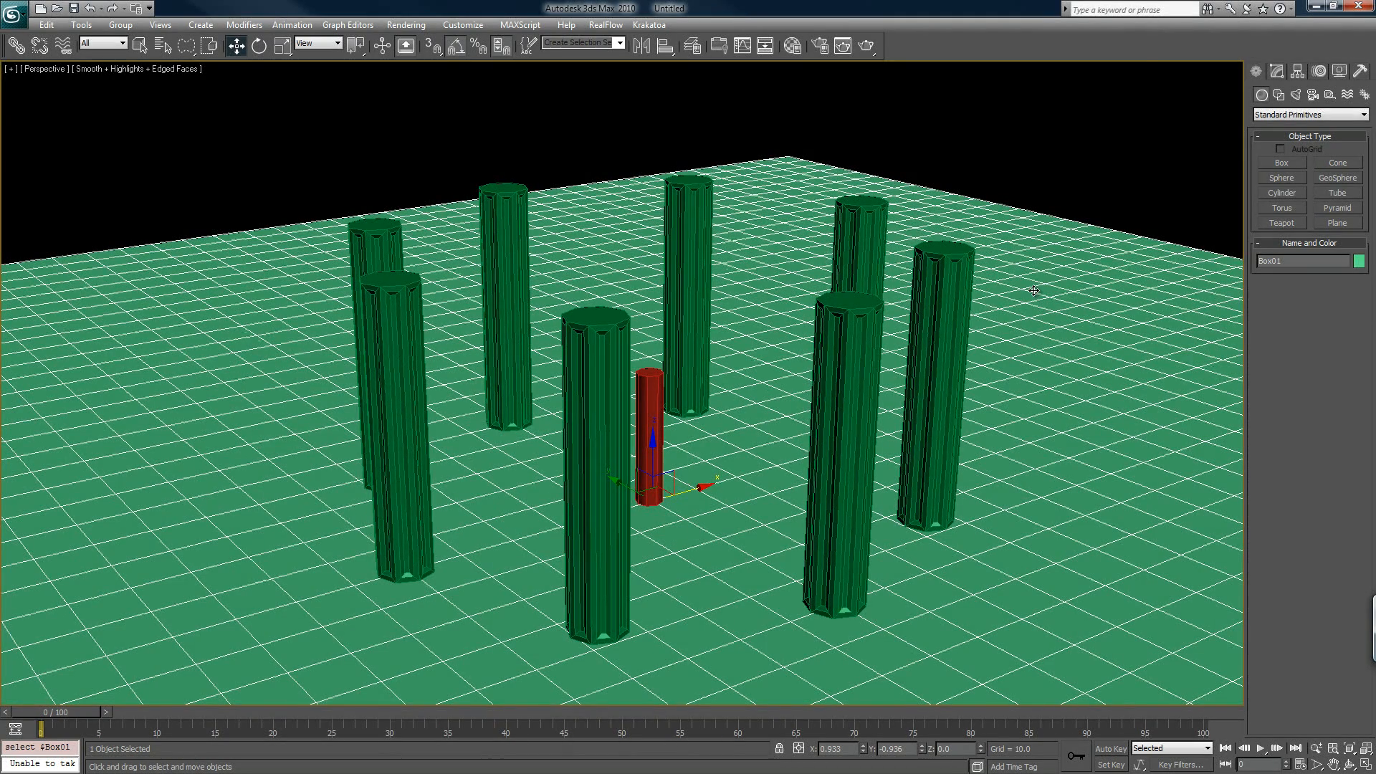
{"action": "left_click", "coordinate": [1263, 116]}
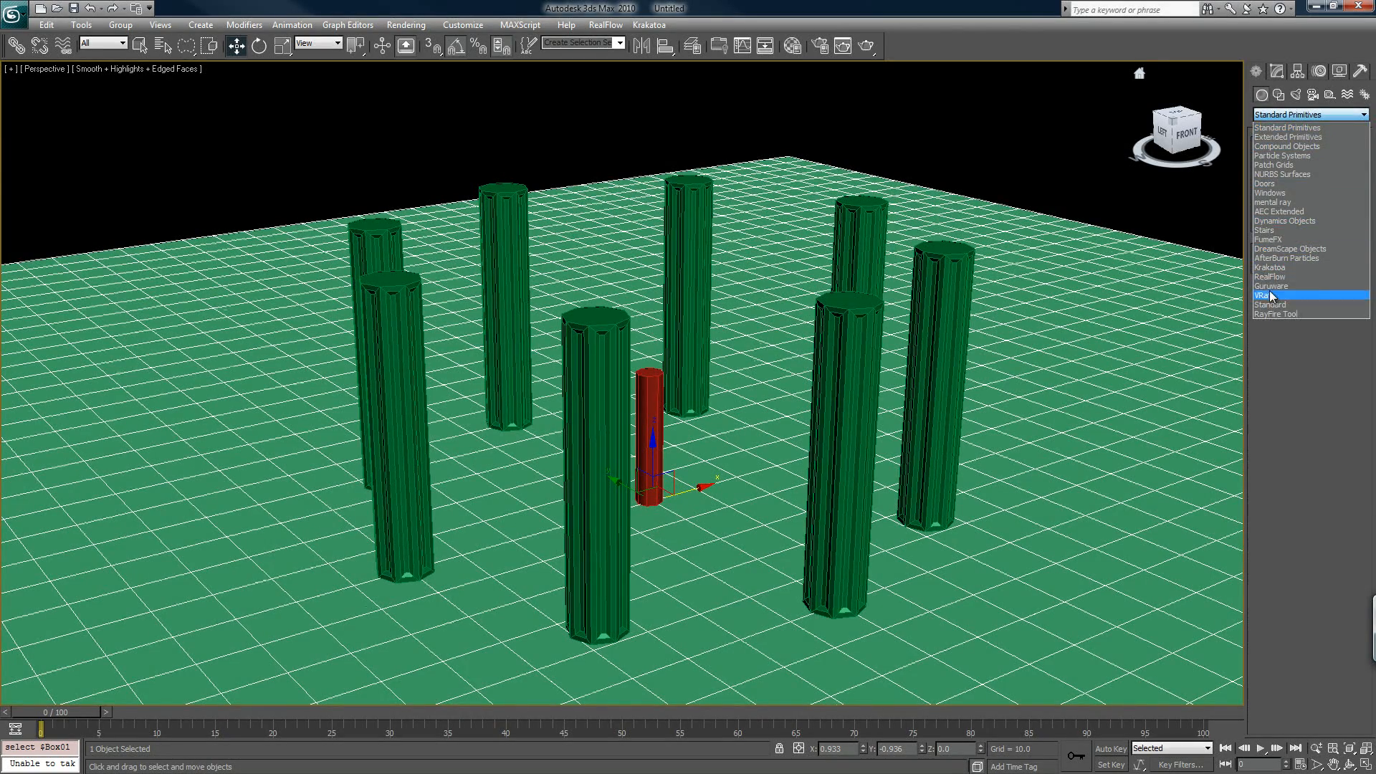
{"action": "left_click", "coordinate": [1270, 313]}
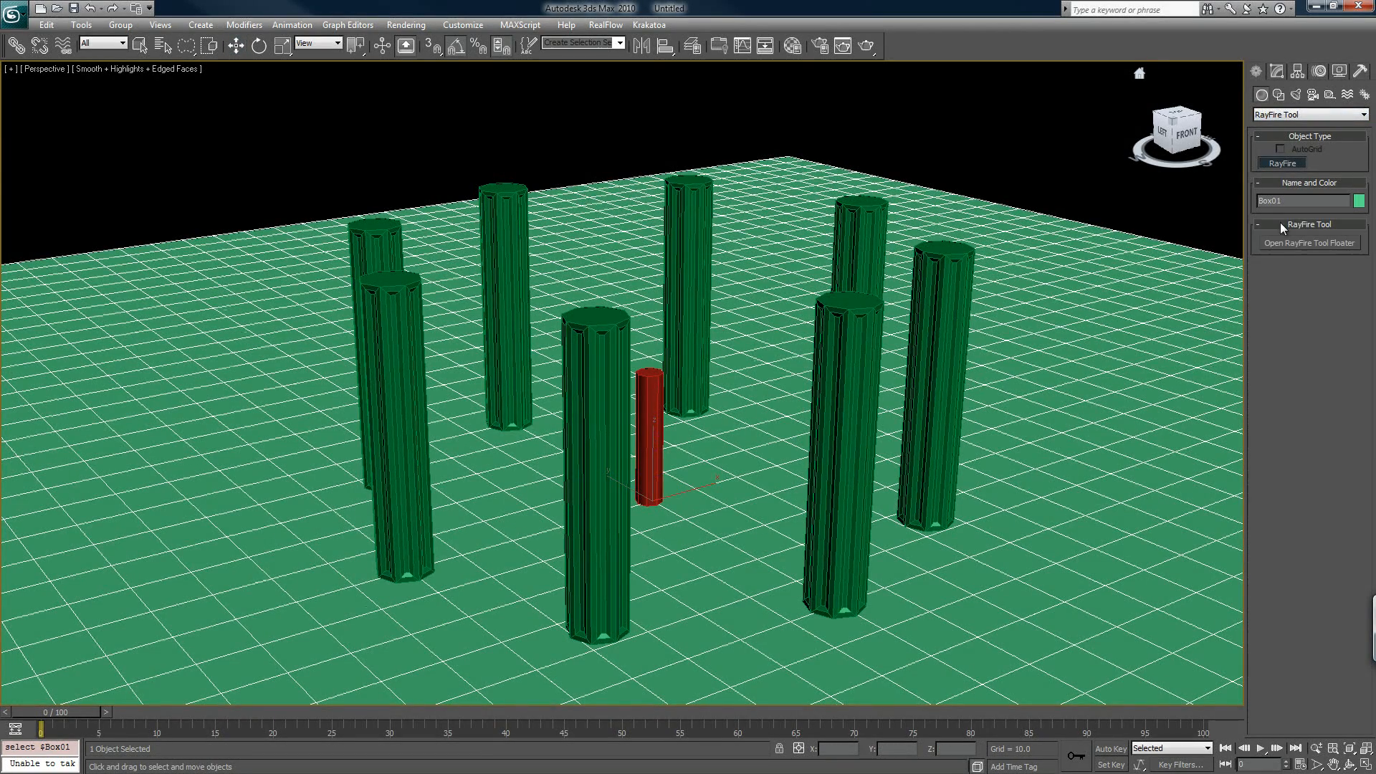
{"action": "left_click", "coordinate": [1287, 245]}
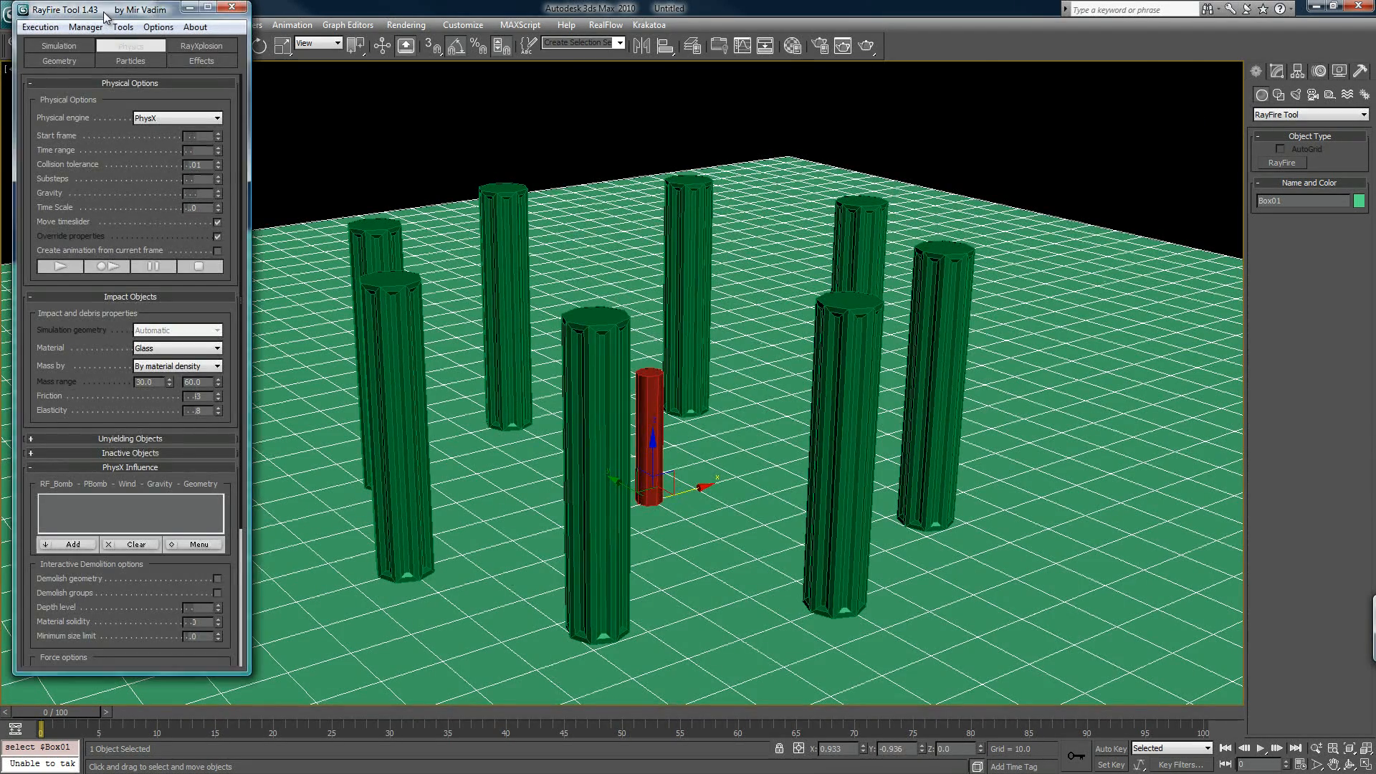
{"action": "left_click_drag", "start_coordinate": [104, 12], "coordinate": [1086, 58]}
{"action": "middle_click_drag", "start_coordinate": [705, 467], "coordinate": [654, 464]}
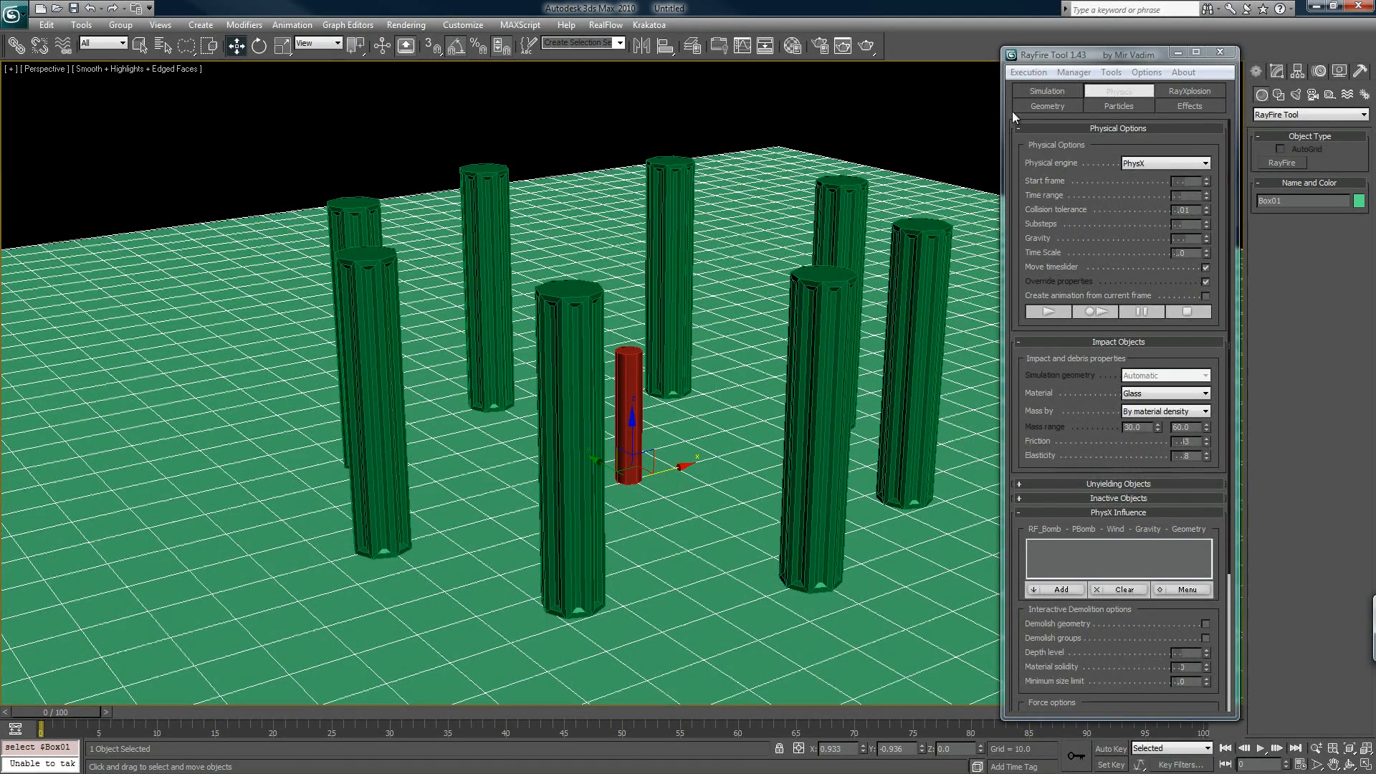
Select the eight columns and the central cylinder without the ground, and add them to RayFire's impact objects for simulation.
{"action": "left_click", "coordinate": [1025, 94]}
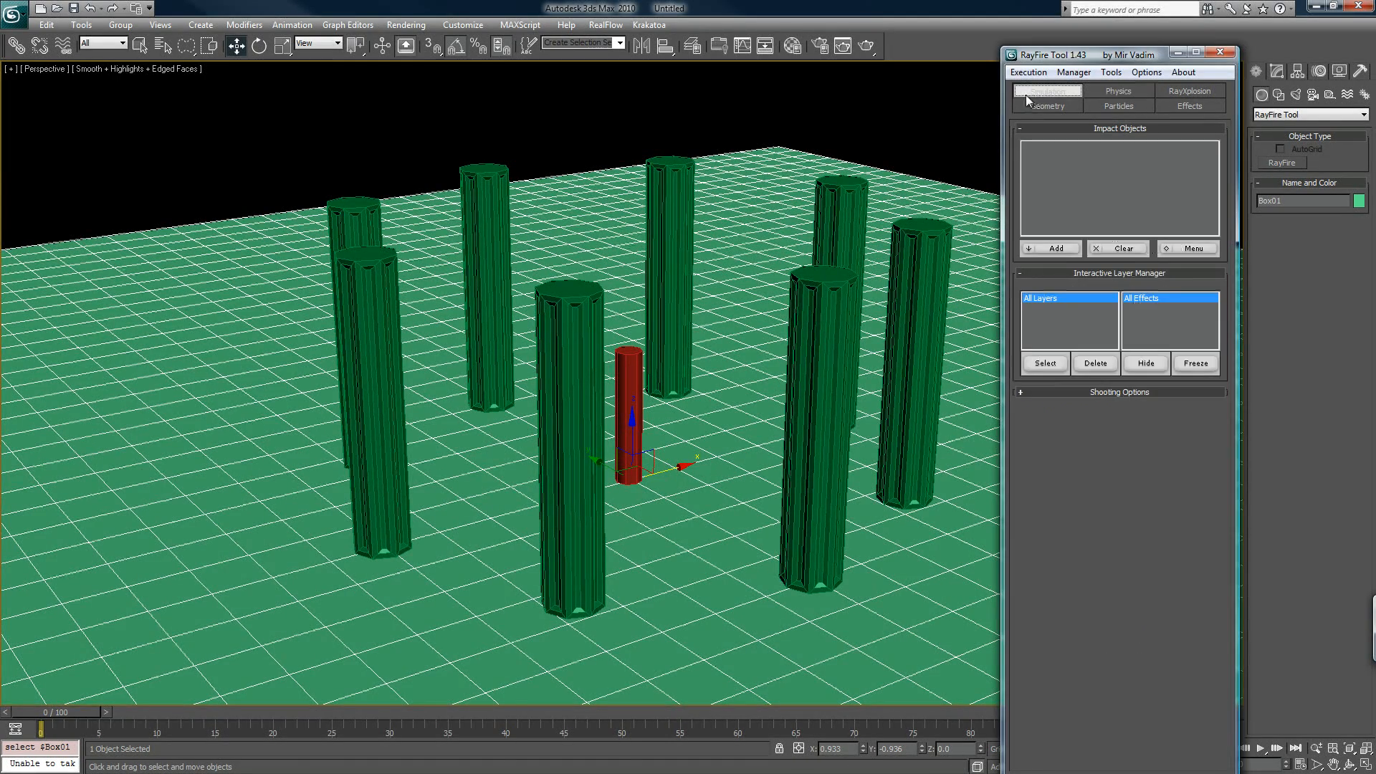
{"action": "left_click", "coordinate": [930, 140]}
{"action": "key", "text": "ctrl+a"}
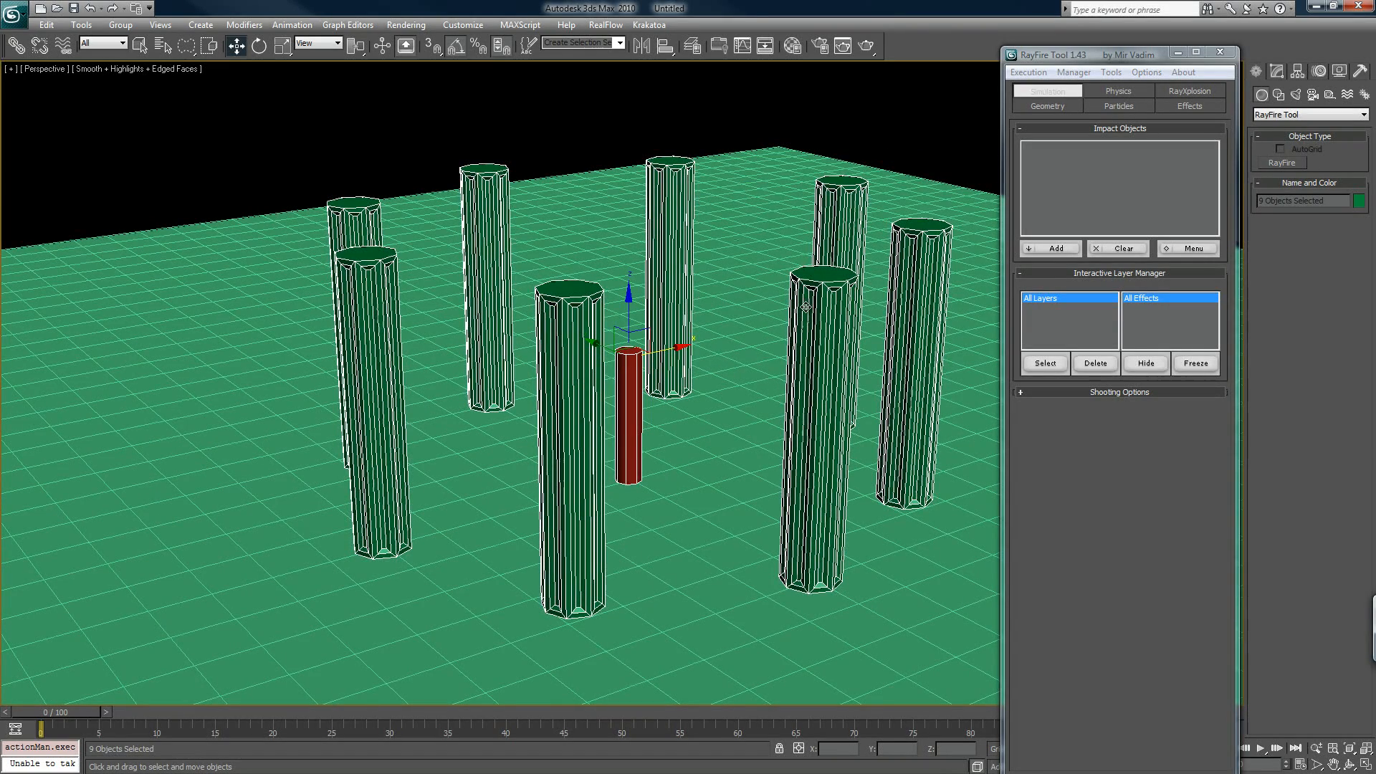
{"action": "left_click", "coordinate": [1055, 248]}
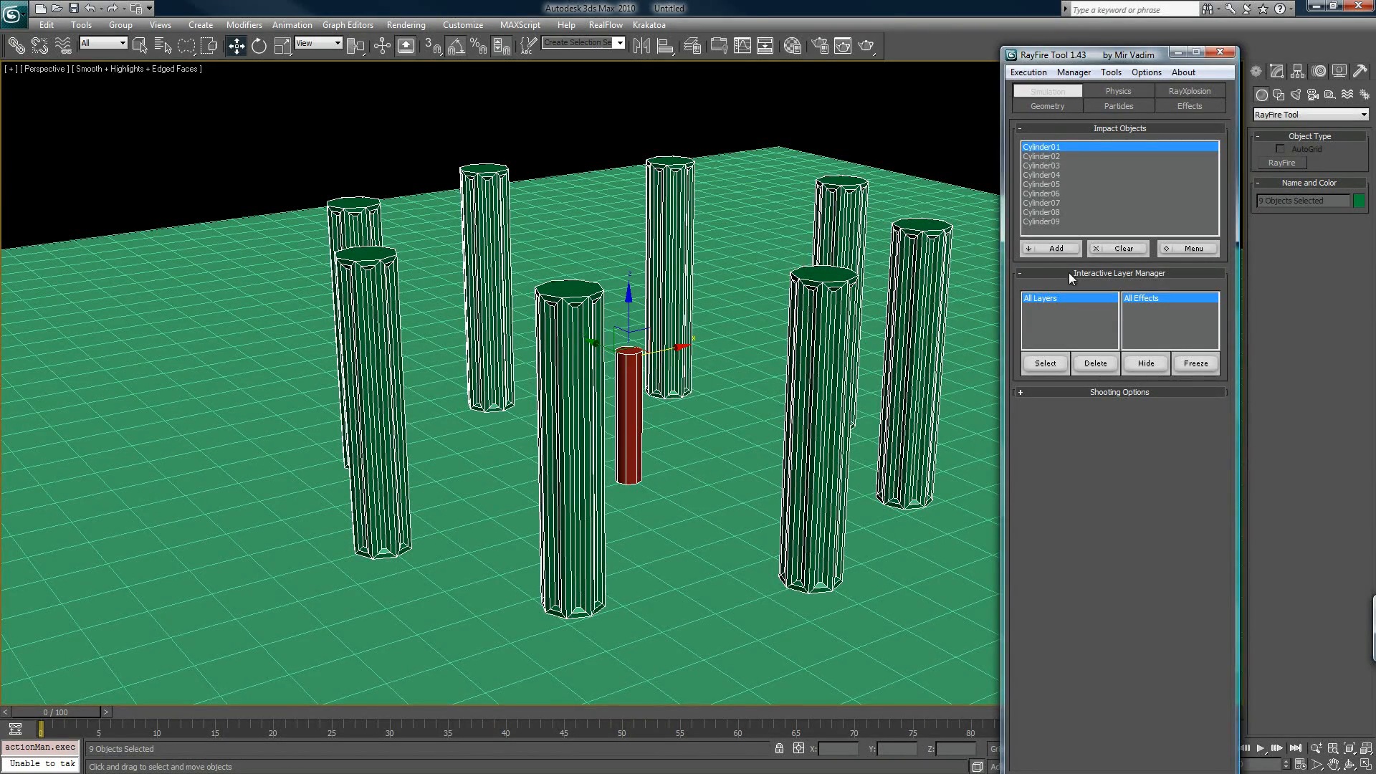
Display RayXplosion's fragmentation options and turn on Affect Pivot Only for the eight columns, leaving the small central cylinder out of the selection.
{"action": "left_click", "coordinate": [1189, 96]}
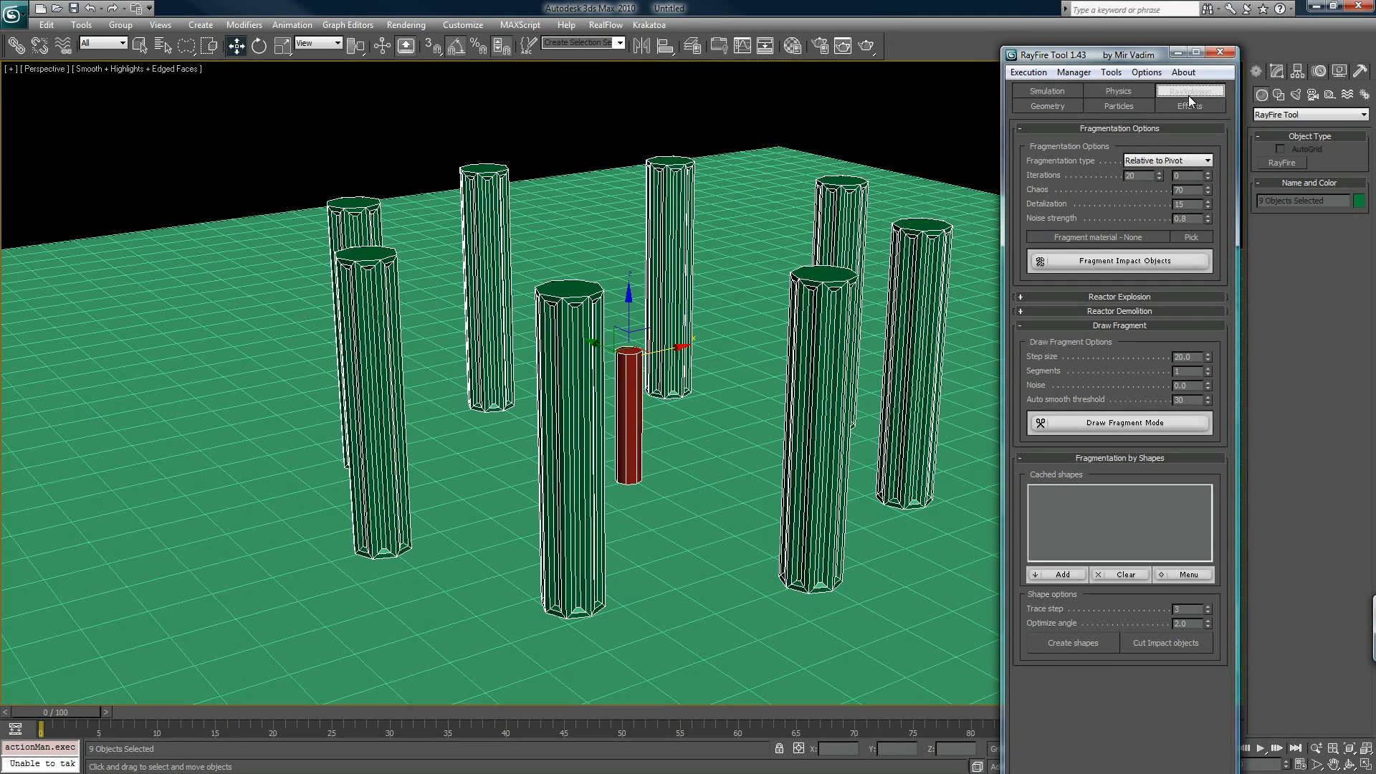
{"action": "left_click", "coordinate": [1163, 161]}
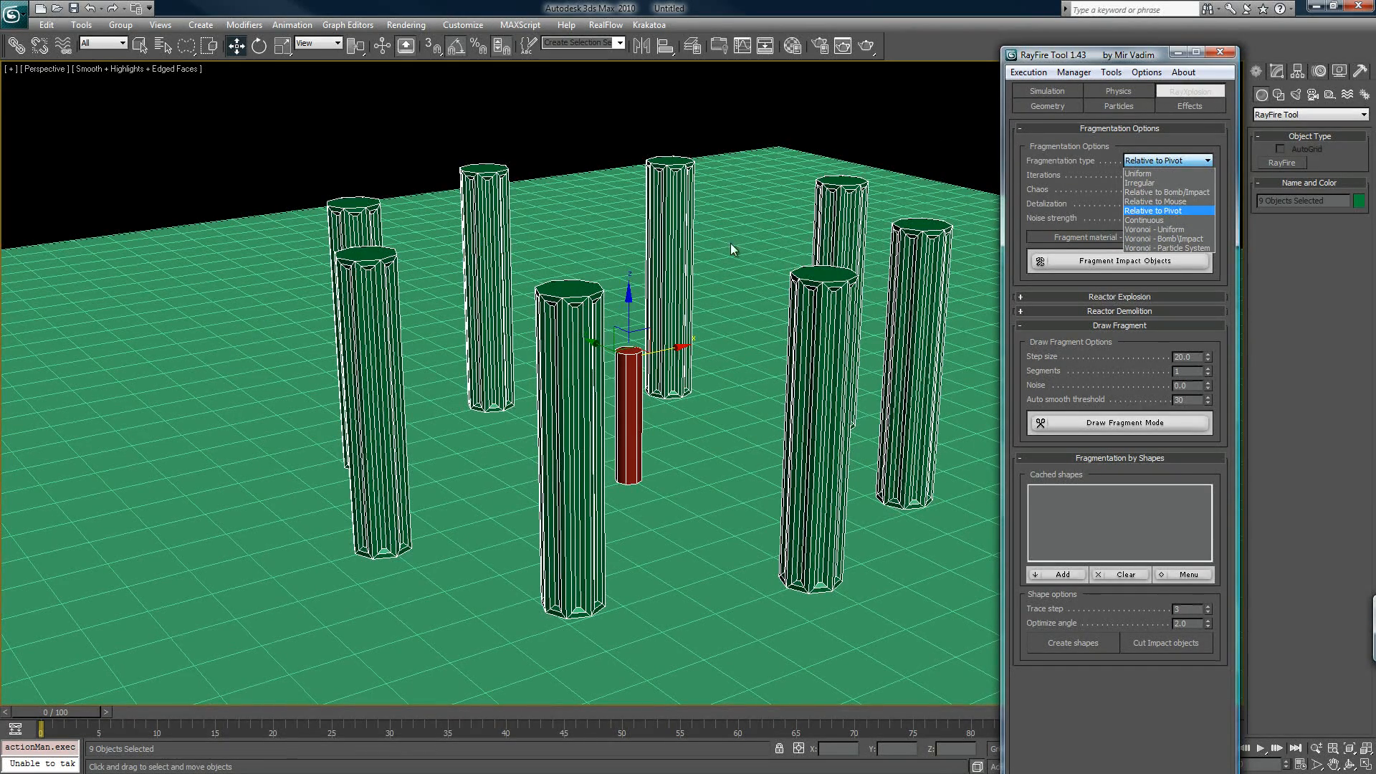
{"action": "left_click", "coordinate": [634, 379]}
{"action": "left_click", "coordinate": [633, 378], "text": "ctrl"}
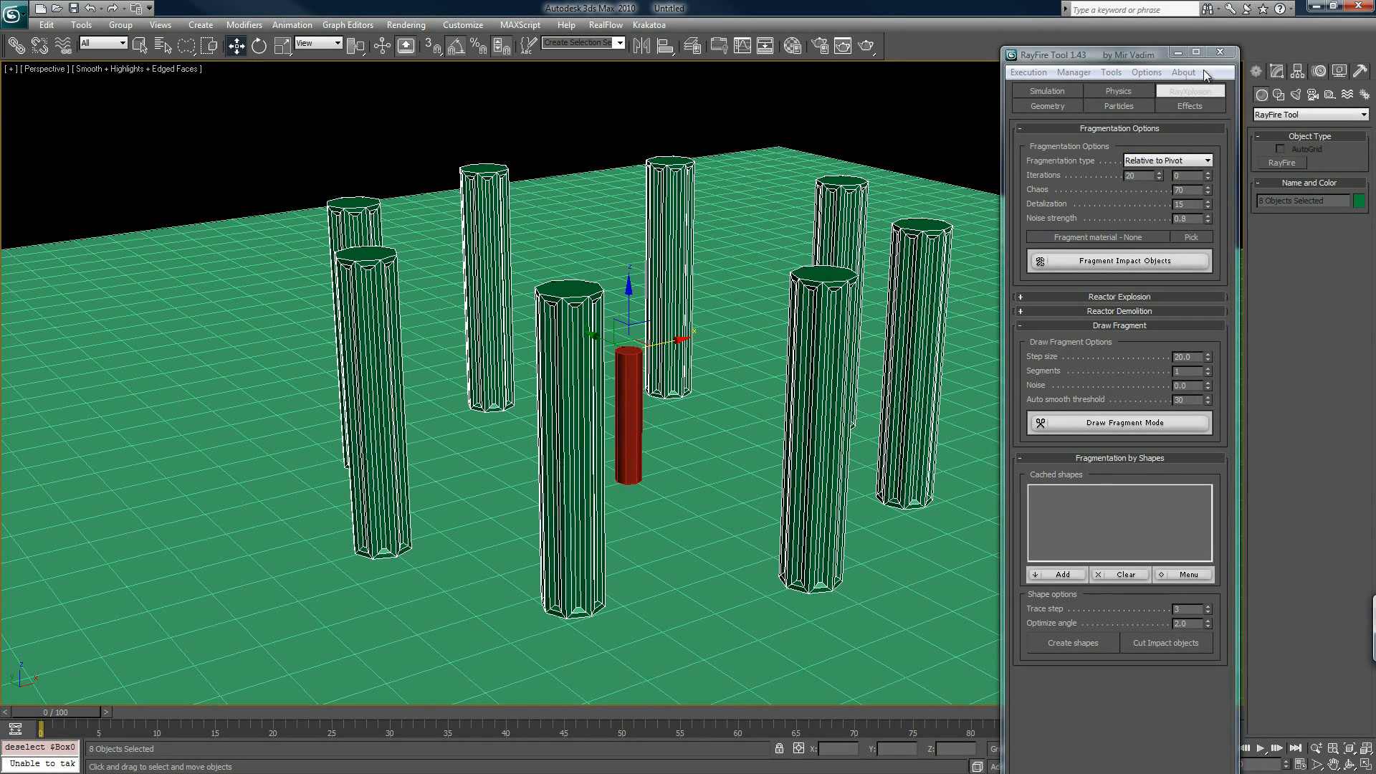
{"action": "left_click", "coordinate": [1297, 71]}
{"action": "left_click", "coordinate": [1296, 159]}
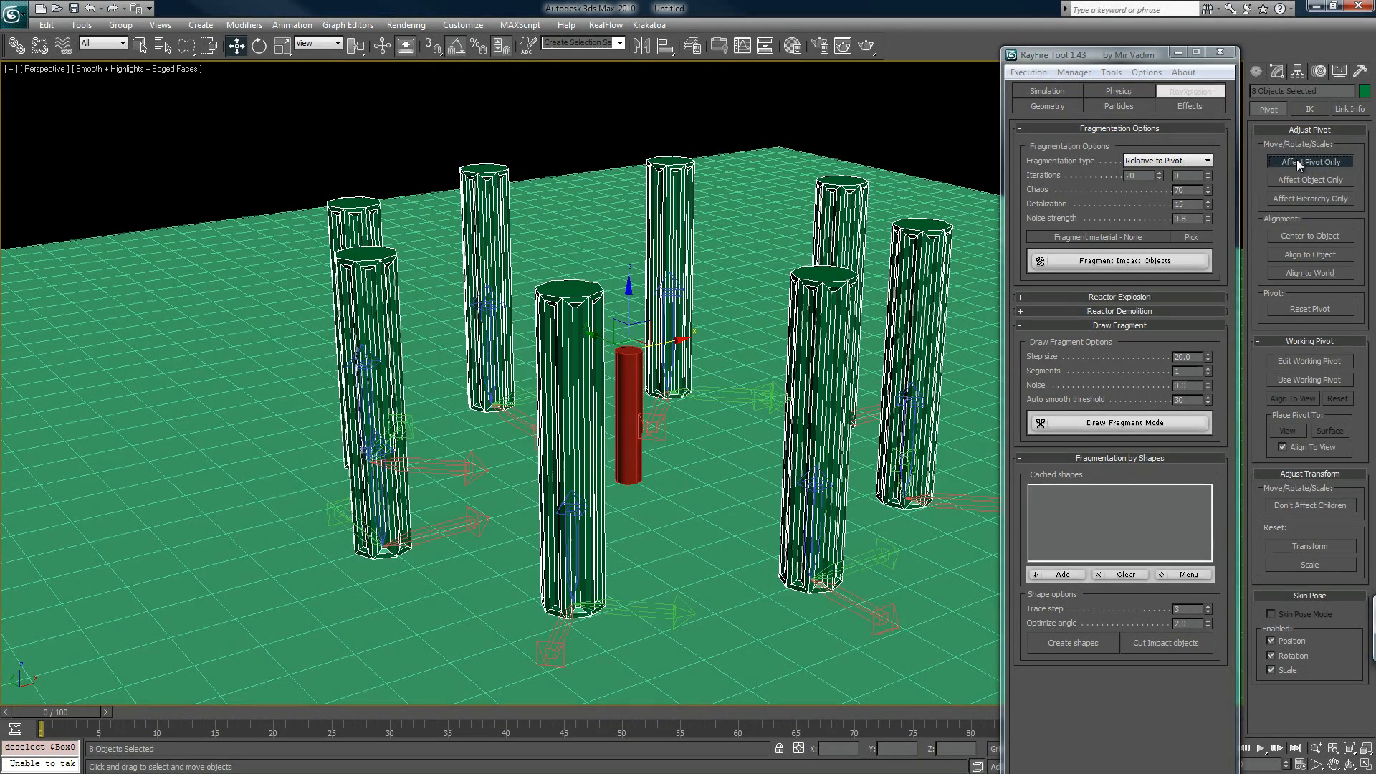
Set RayFire's fragmentation type to Uniform.
{"action": "left_click", "coordinate": [1155, 164]}
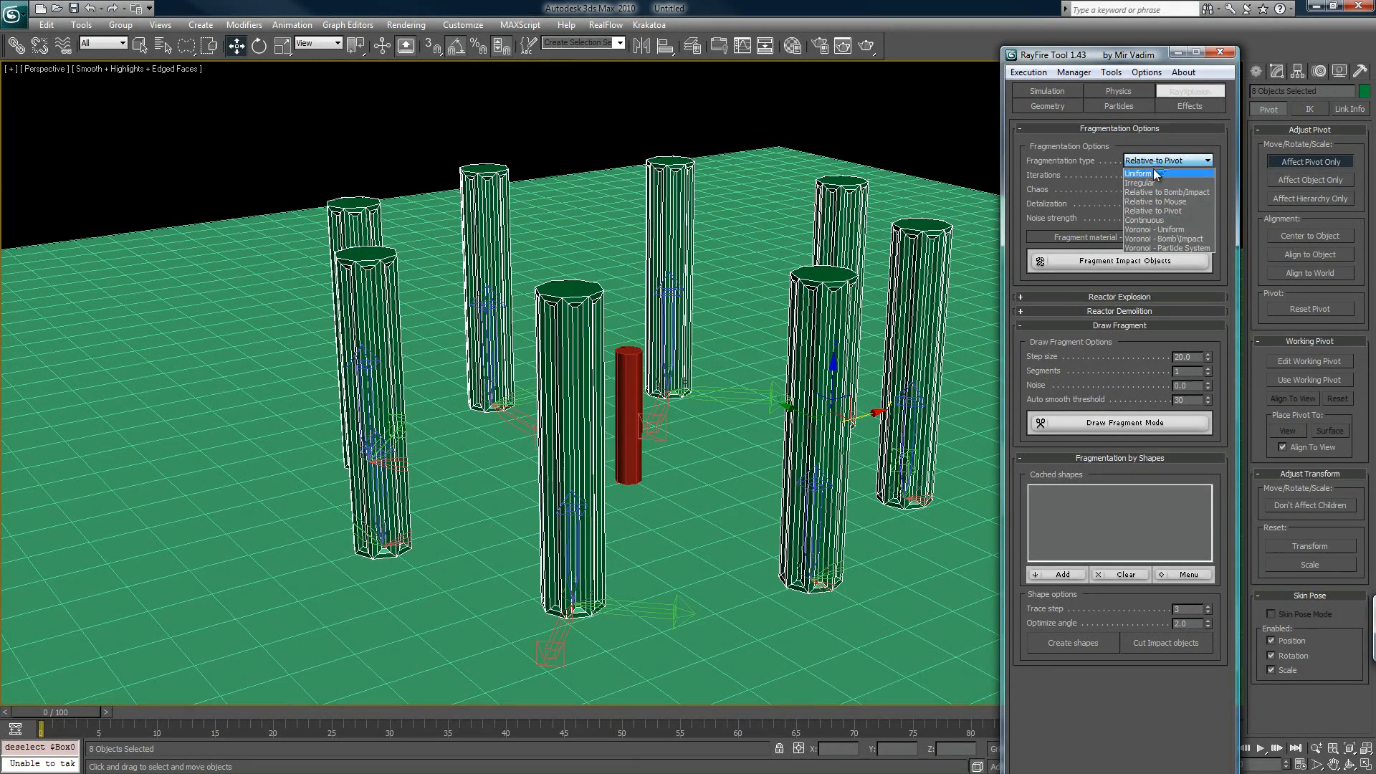
{"action": "left_click", "coordinate": [1146, 171]}
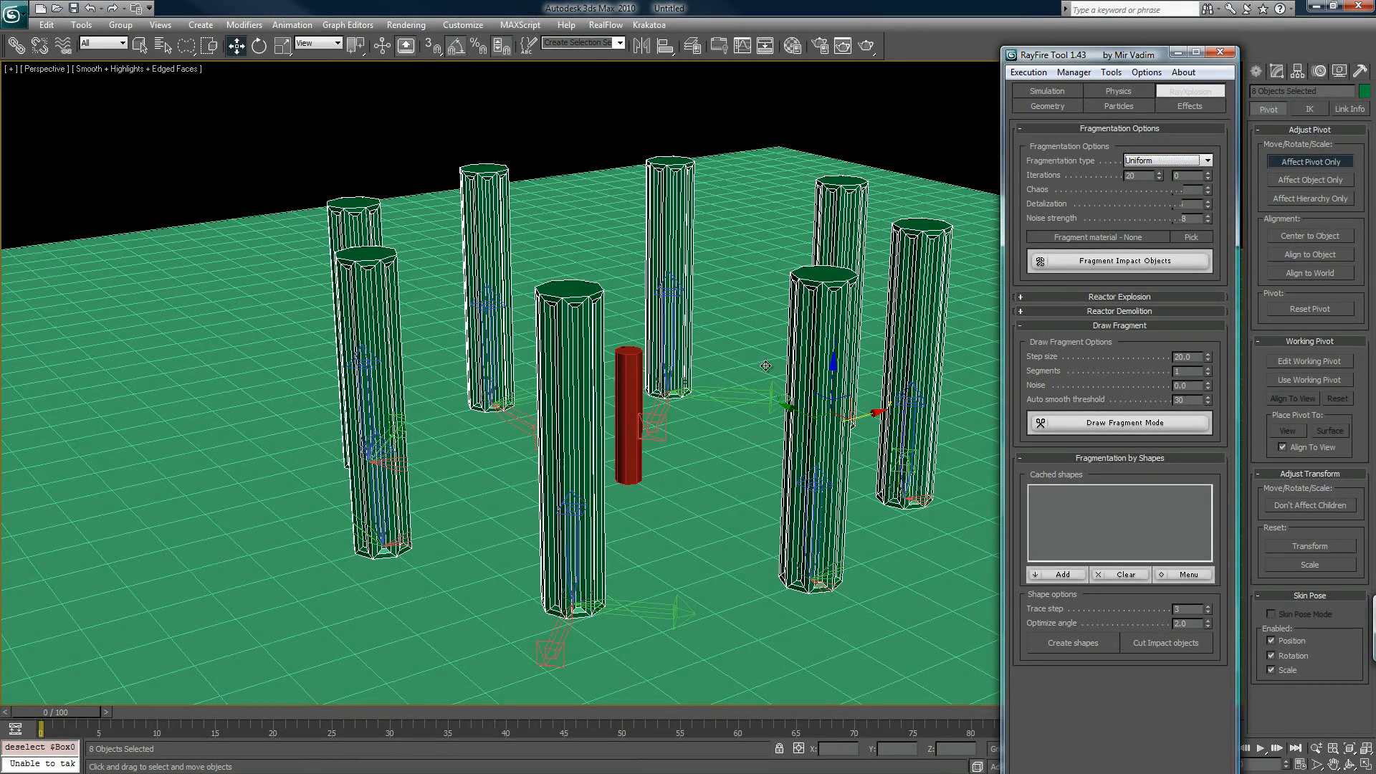
Reselect only the eight columns, Quick Align their pivots to the small central red cylinder, and turn off Affect Pivot Only.
{"action": "left_click", "coordinate": [626, 374]}
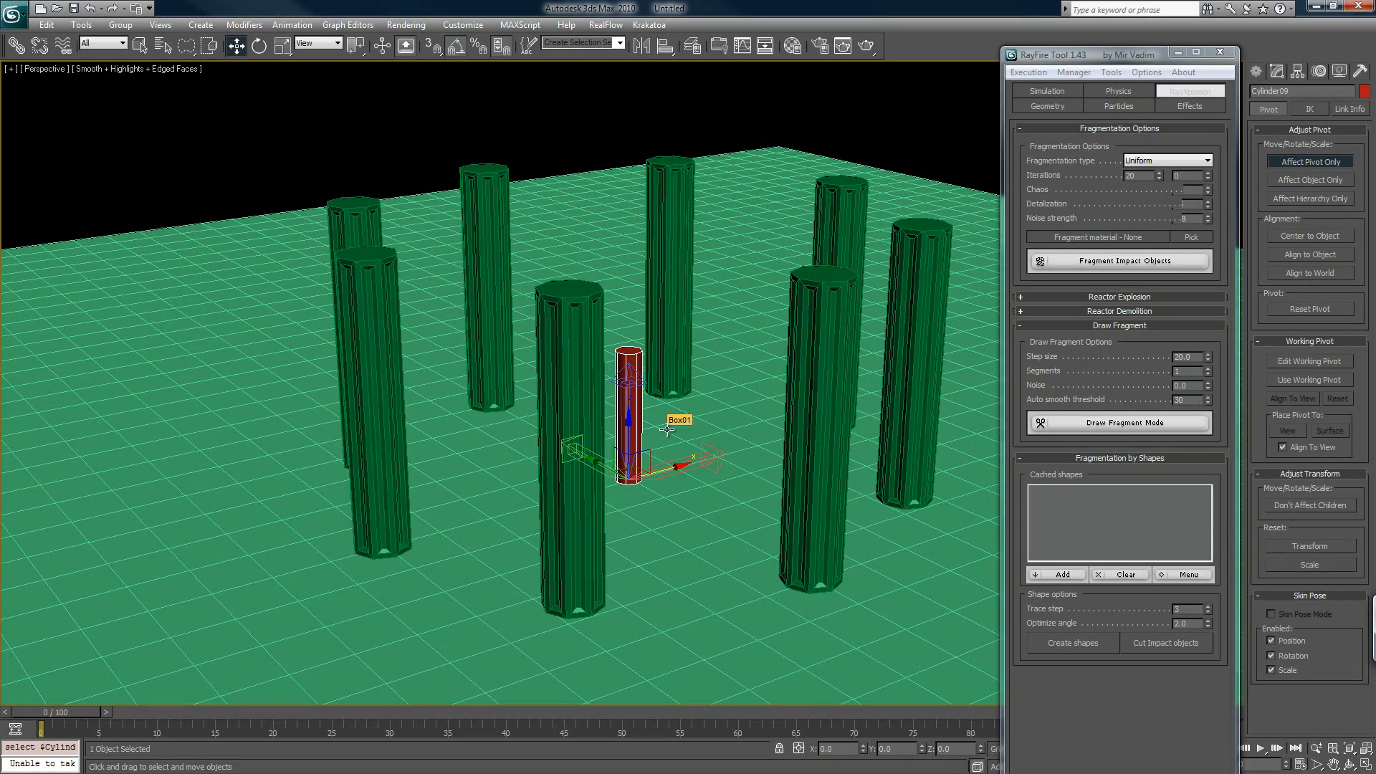
{"action": "key", "text": "ctrl+i"}
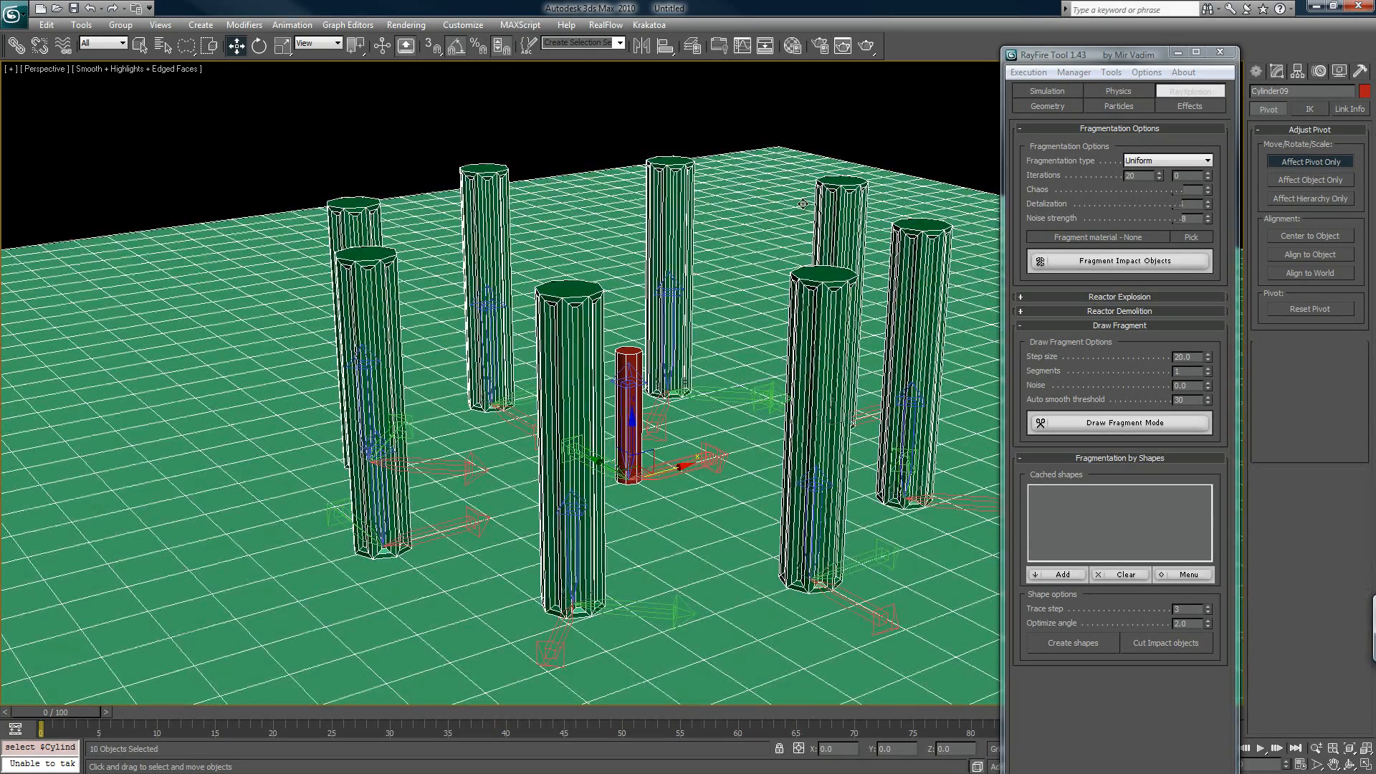
{"action": "left_click", "coordinate": [627, 374], "text": "alt"}
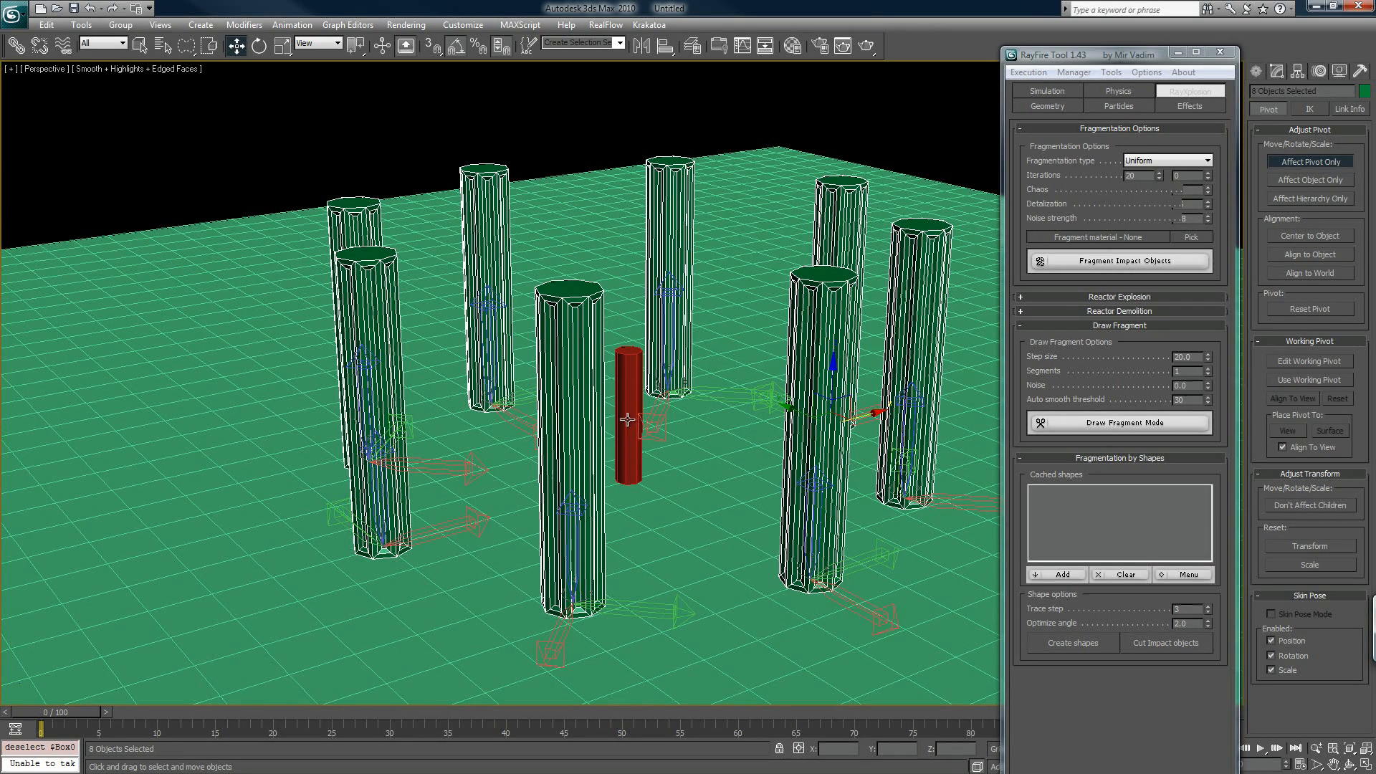
{"action": "key", "text": "shift+a"}
{"action": "left_click", "coordinate": [629, 373]}
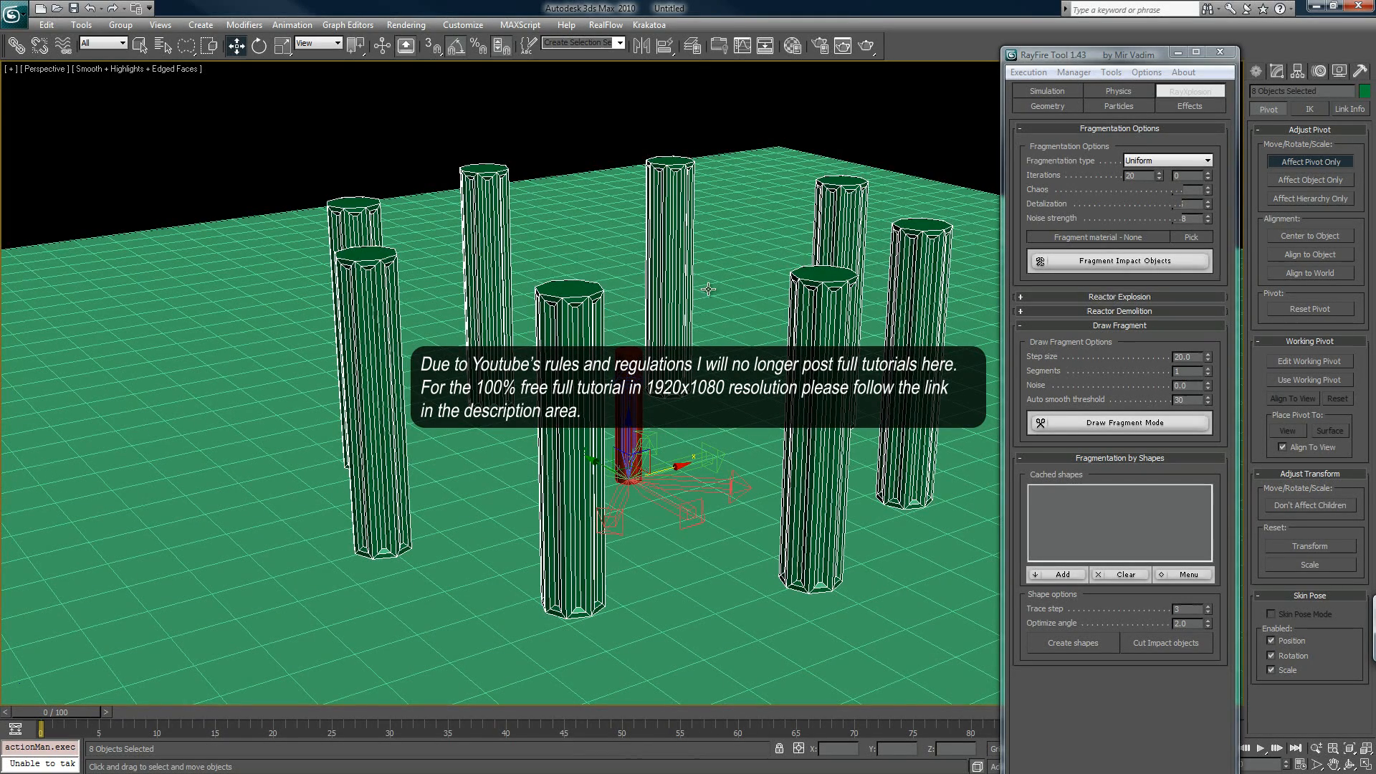
{"action": "left_click", "coordinate": [1271, 160]}
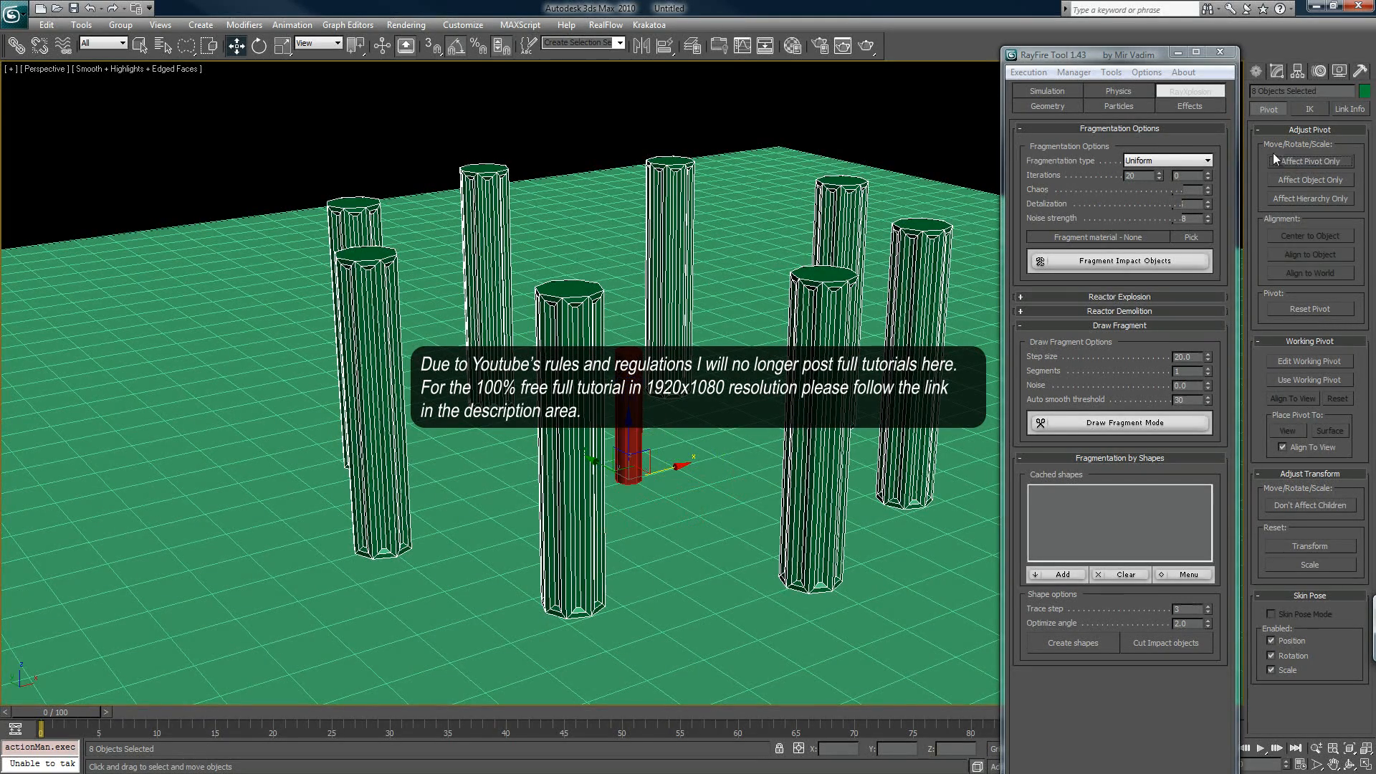
Set RayFire's fragmentation type to Relative to Pivot and add the central red cylinder to the selected columns.
{"action": "left_click", "coordinate": [1139, 161]}
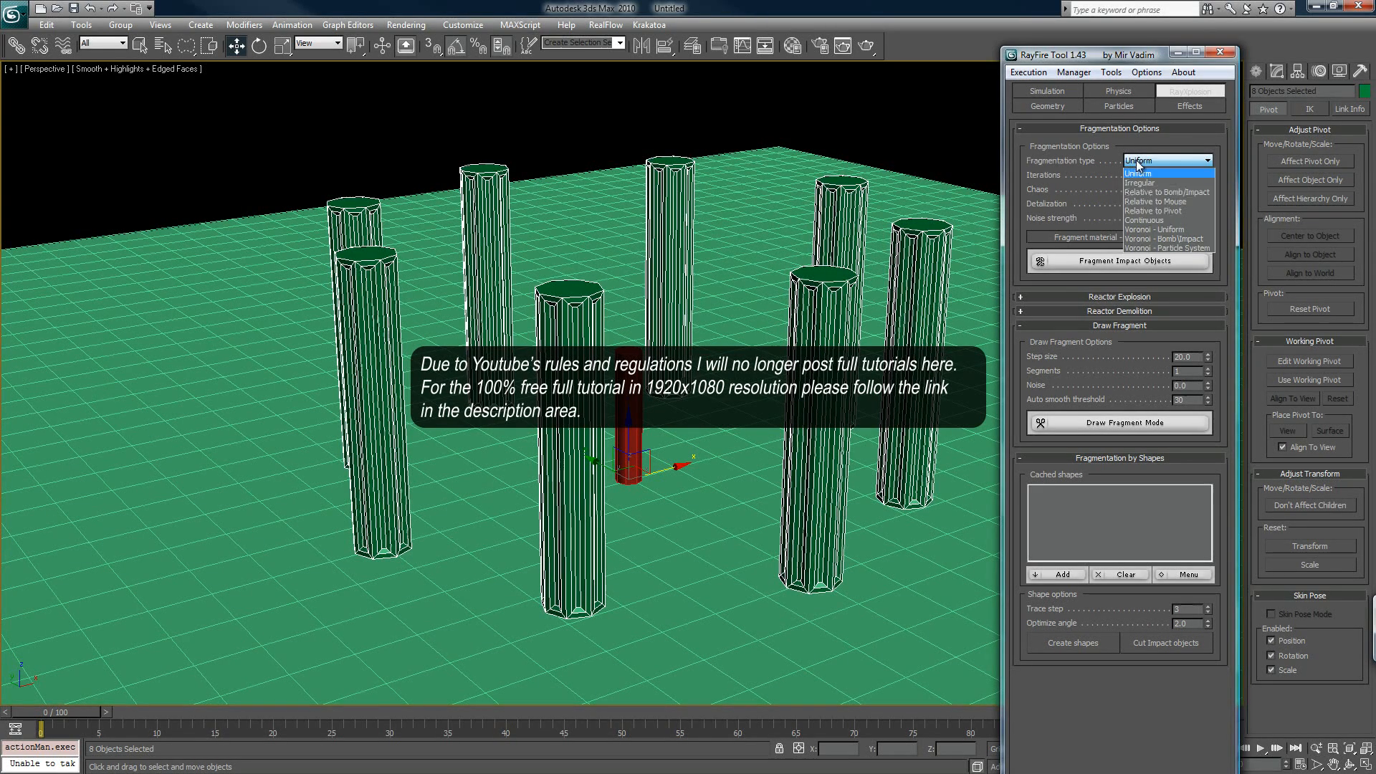
{"action": "left_click", "coordinate": [1164, 210]}
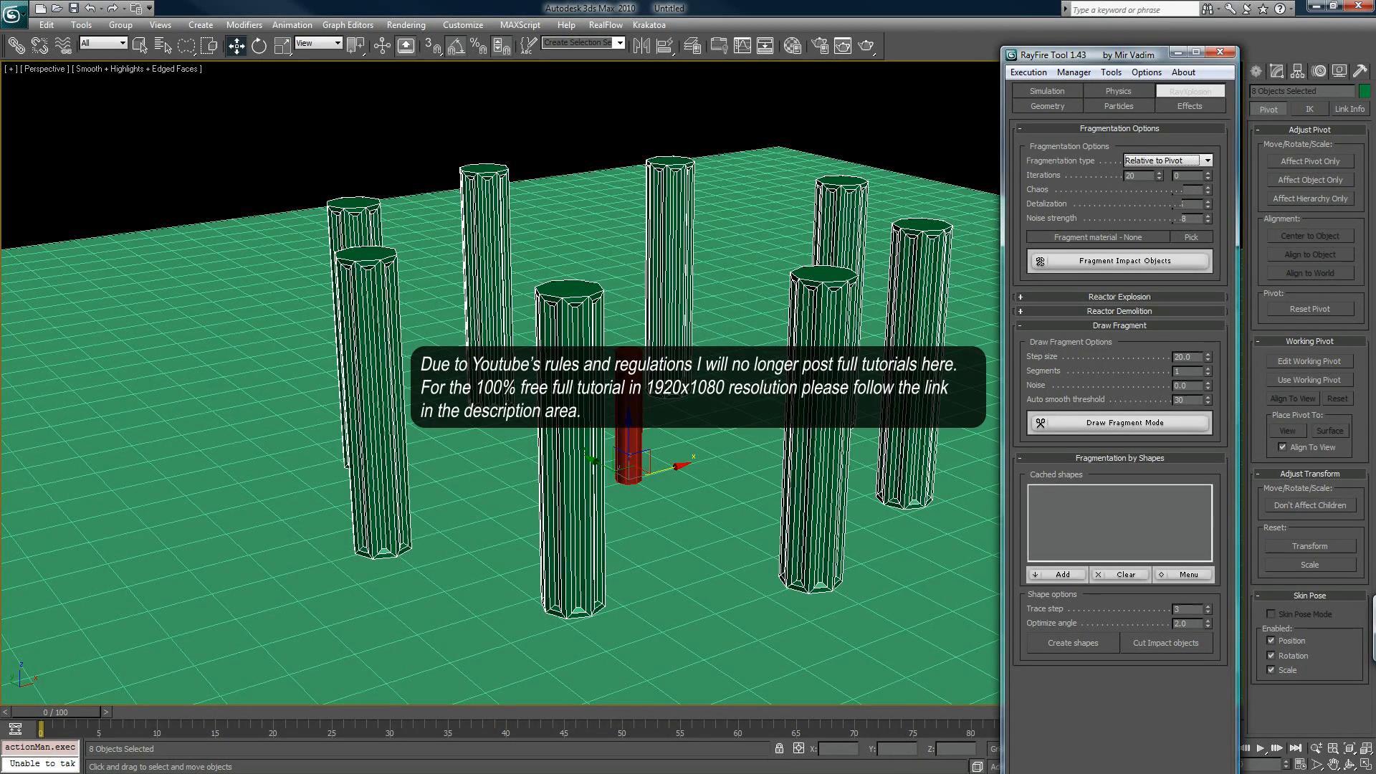
{"action": "left_click", "coordinate": [625, 376], "text": "ctrl"}
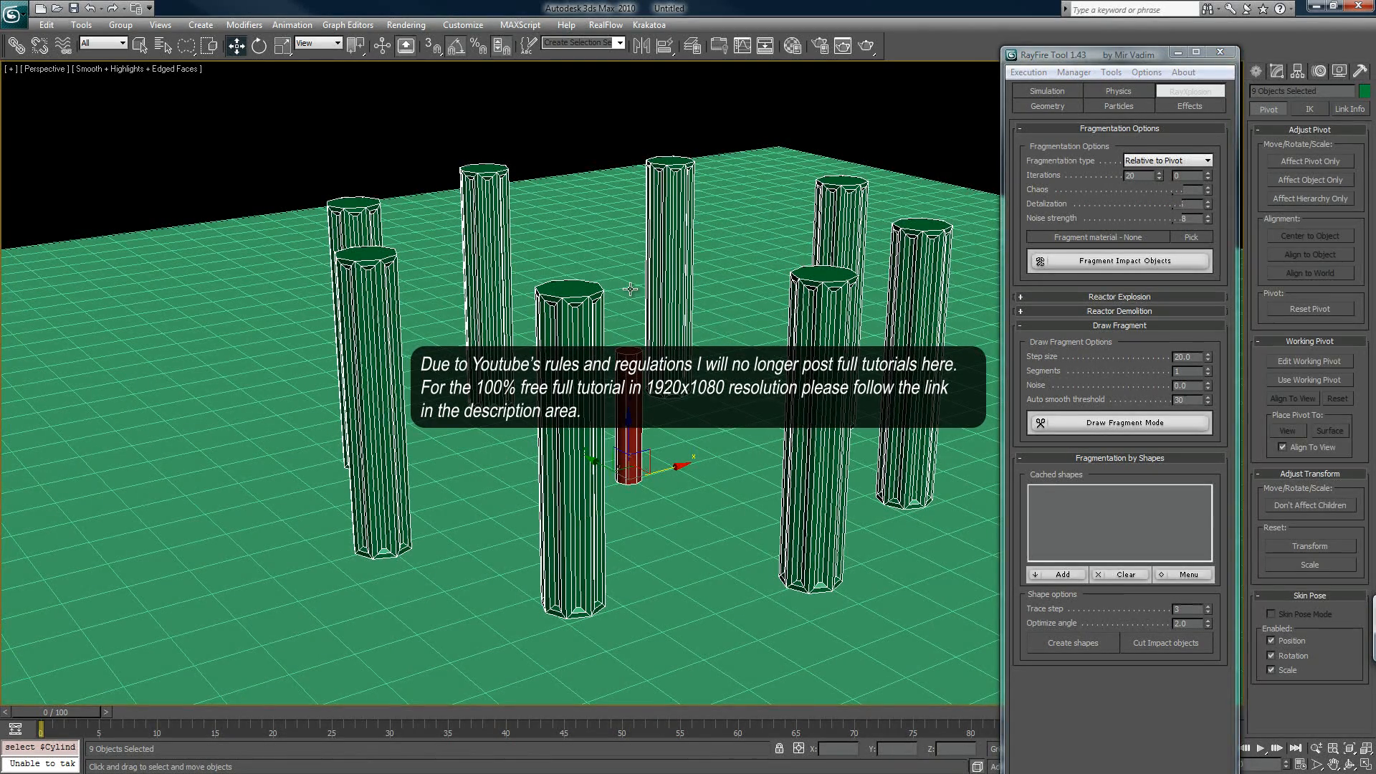